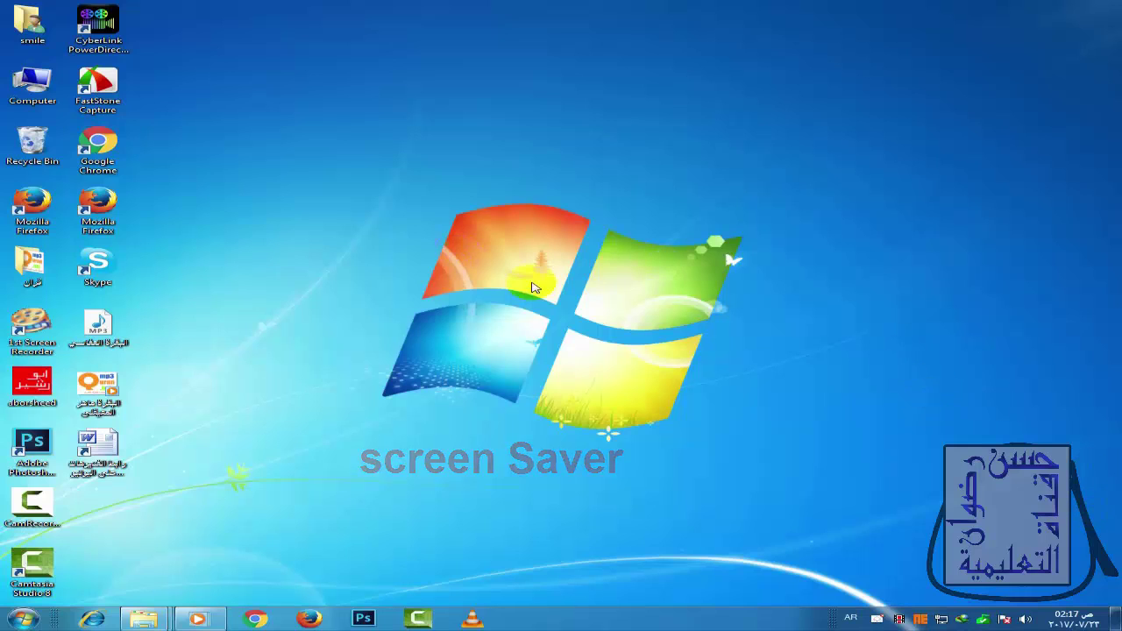
Step: Open the desktop's personalization settings, bring up the Screen Saver Settings dialog and move it toward the middle of the screen
{"action": "right_click", "coordinate": [634, 210]}
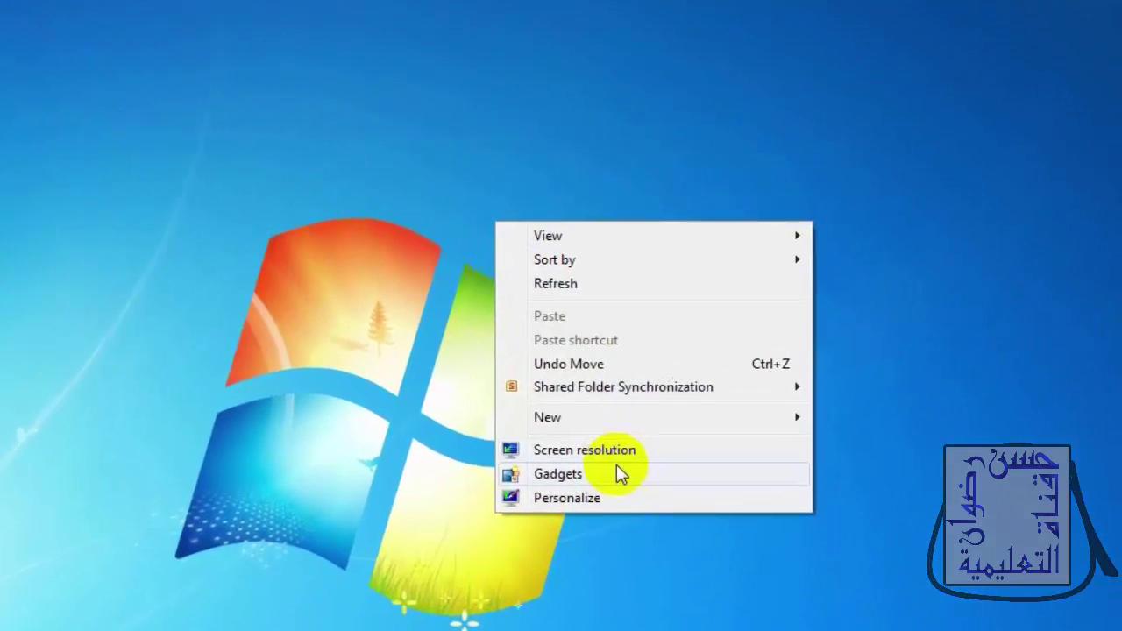
{"action": "left_click", "coordinate": [593, 519]}
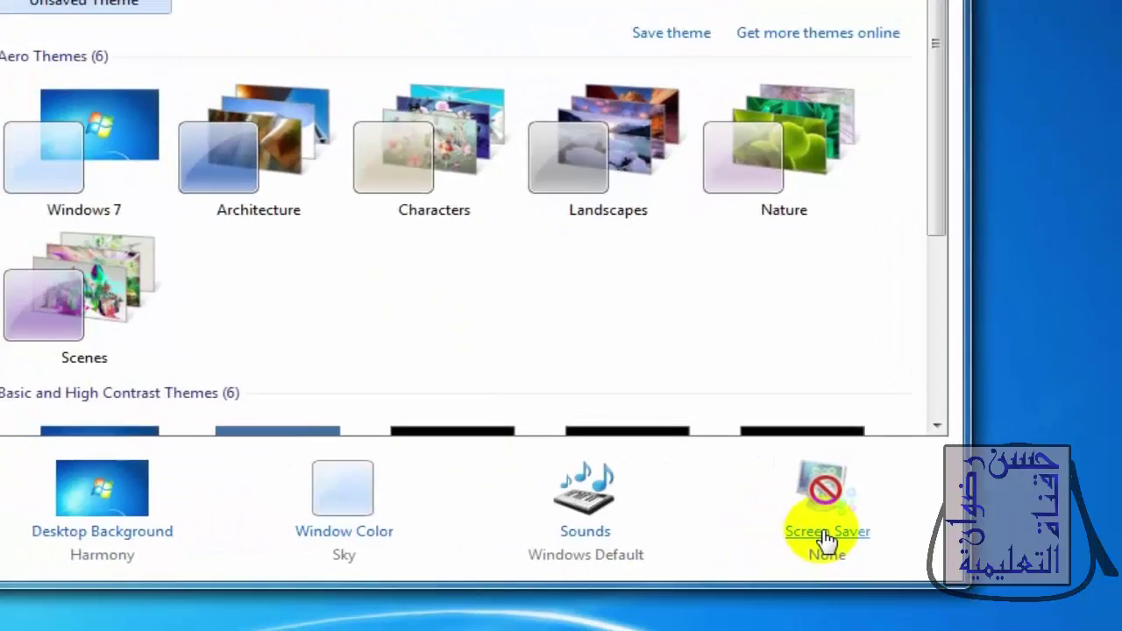
{"action": "left_click", "coordinate": [756, 545]}
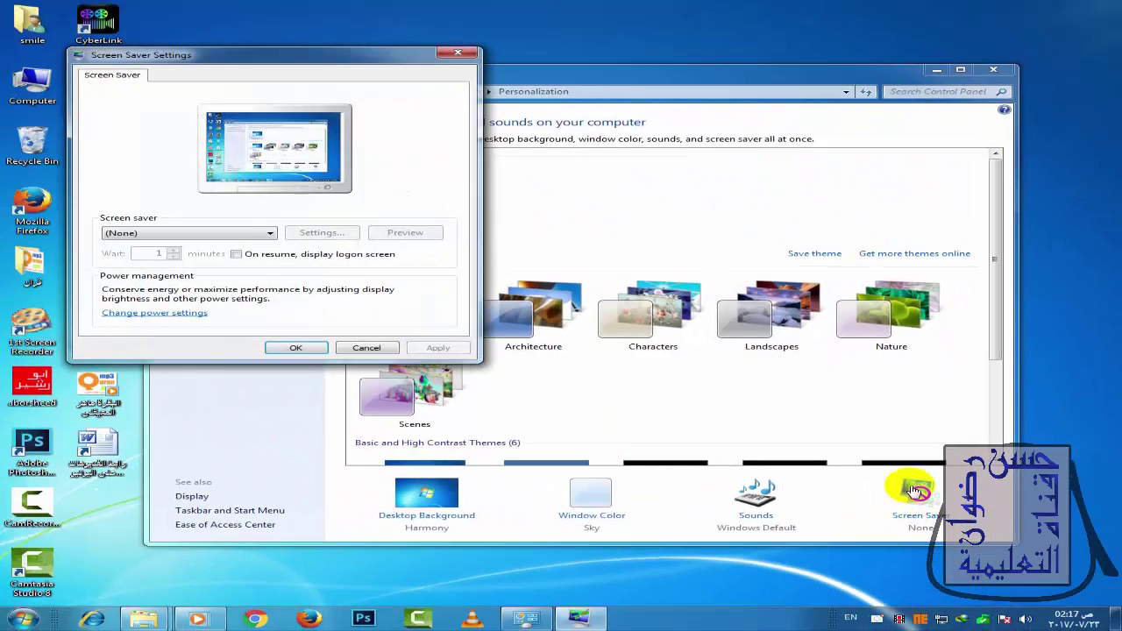
{"action": "left_click_drag", "start_coordinate": [270, 57], "coordinate": [500, 106]}
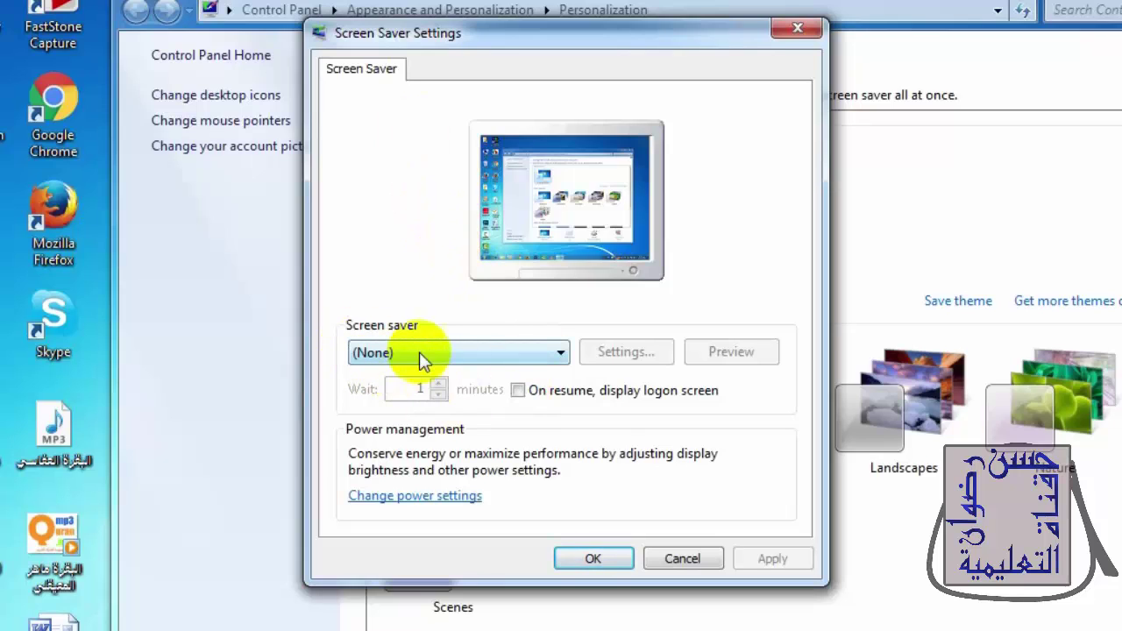
Step: Try the Blank, Bubbles, Mystify, Photos and Ribbons screen savers one after another in the dialog's small preview
{"action": "left_click", "coordinate": [562, 354]}
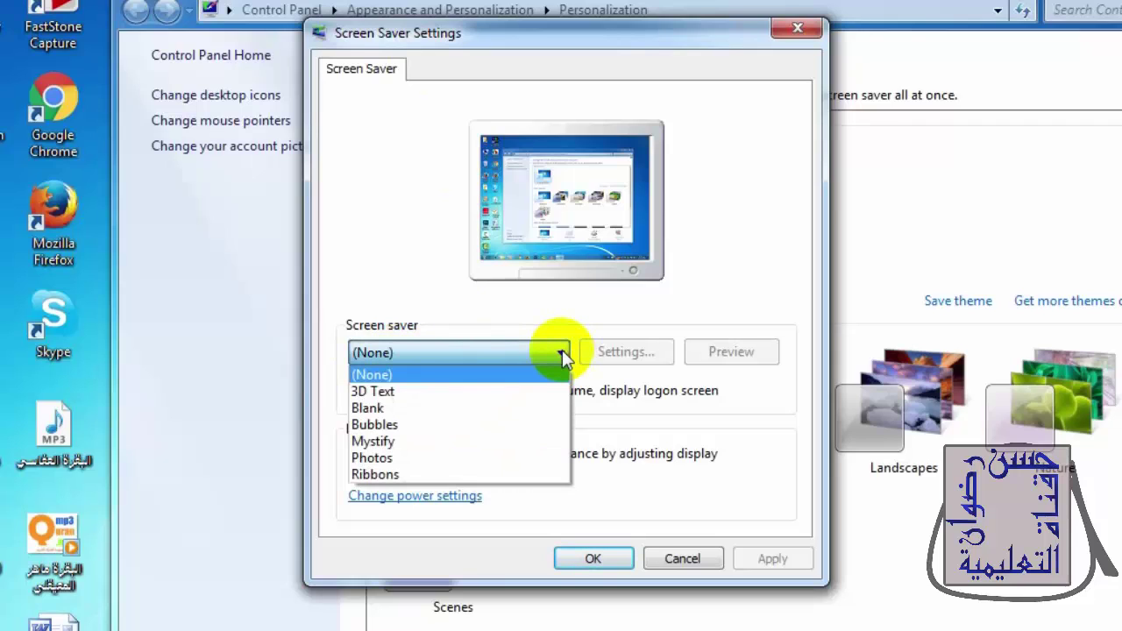
{"action": "left_click", "coordinate": [393, 410]}
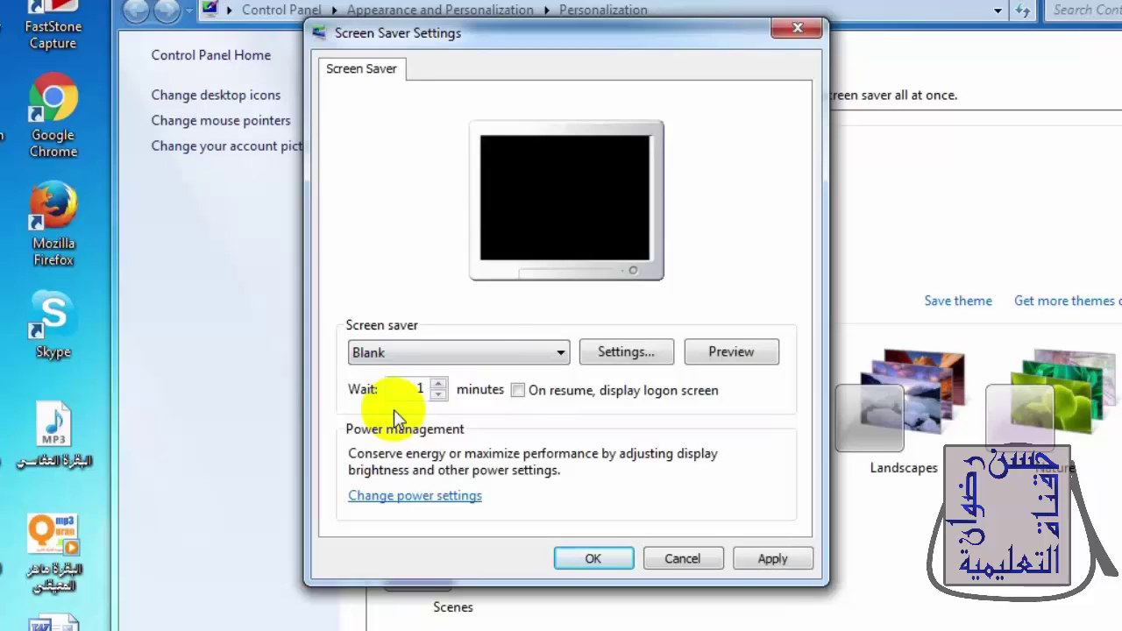
{"action": "left_click", "coordinate": [560, 353]}
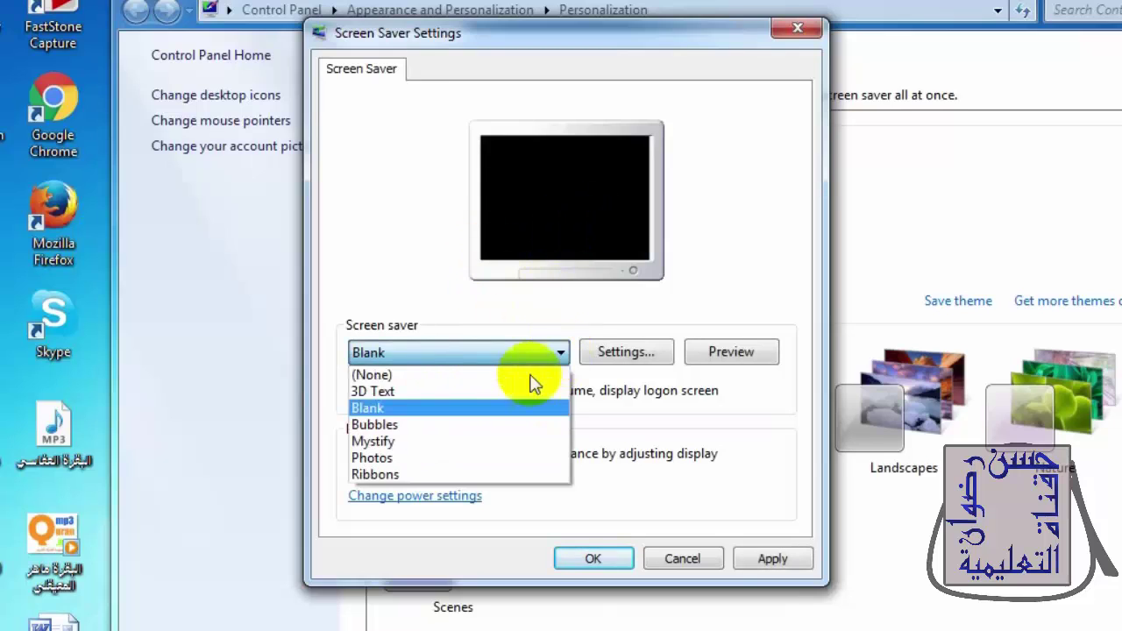
{"action": "left_click", "coordinate": [441, 424]}
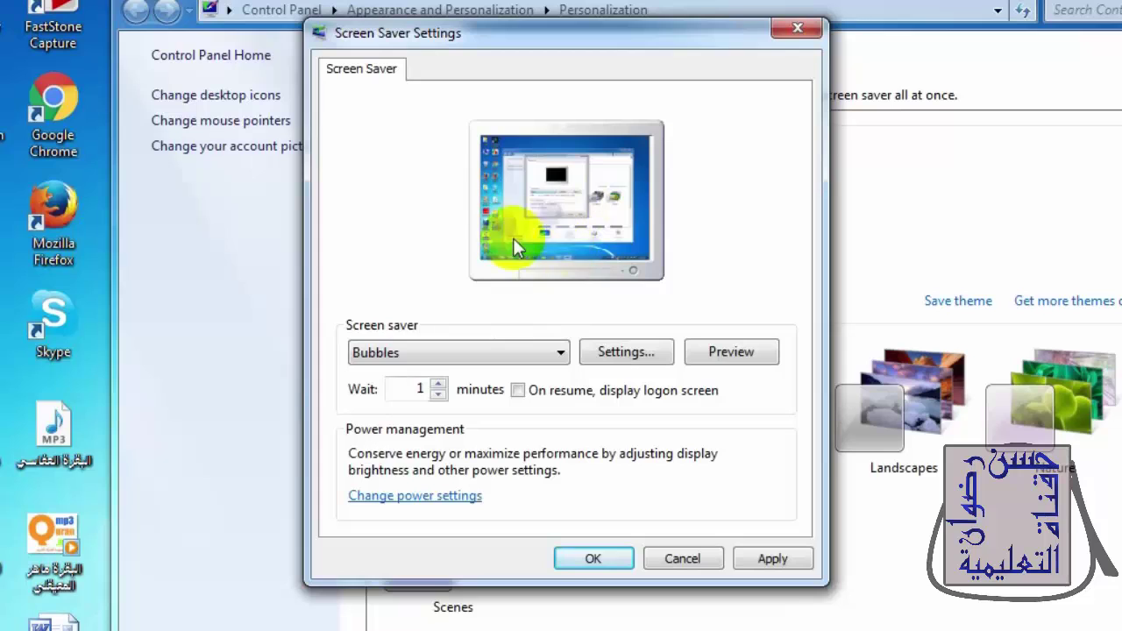
{"action": "left_click", "coordinate": [562, 353]}
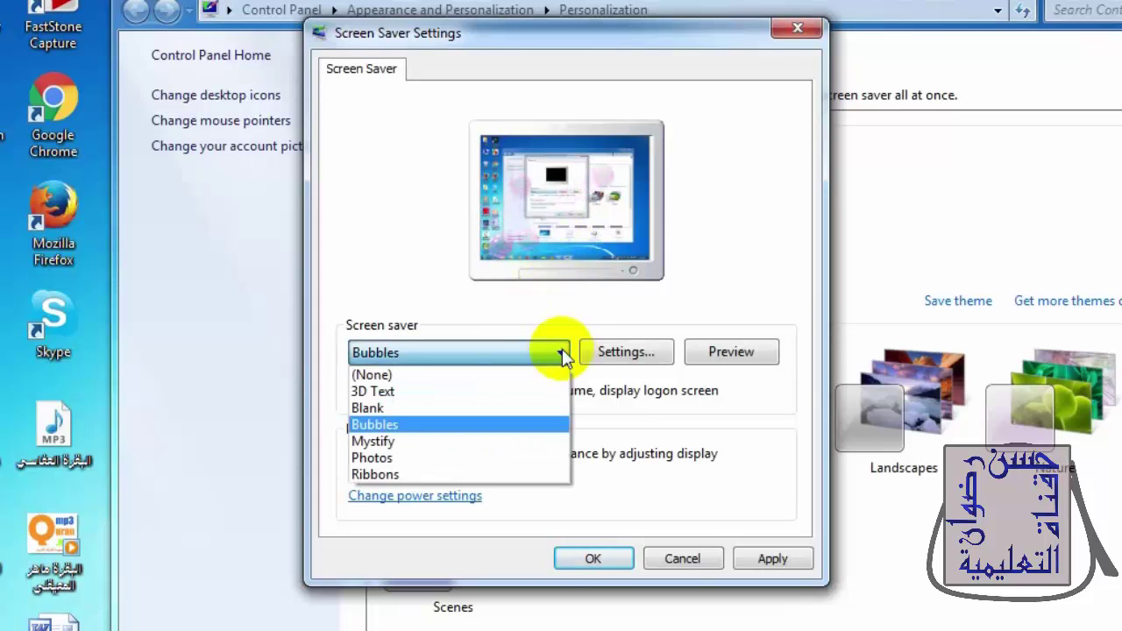
{"action": "left_click", "coordinate": [462, 444]}
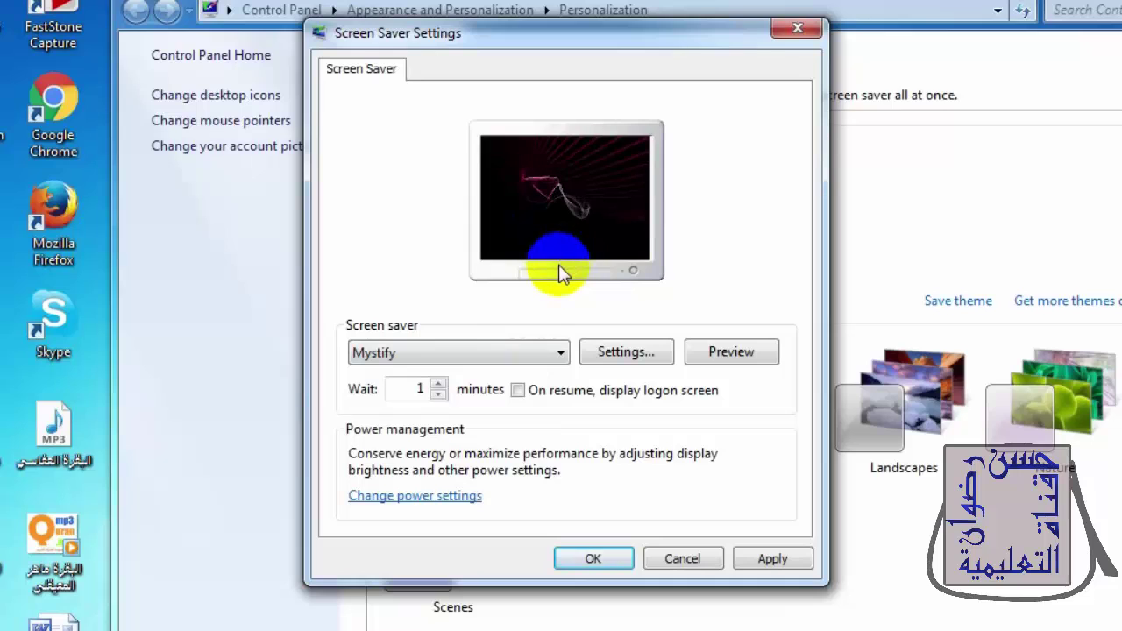
{"action": "left_click", "coordinate": [558, 354]}
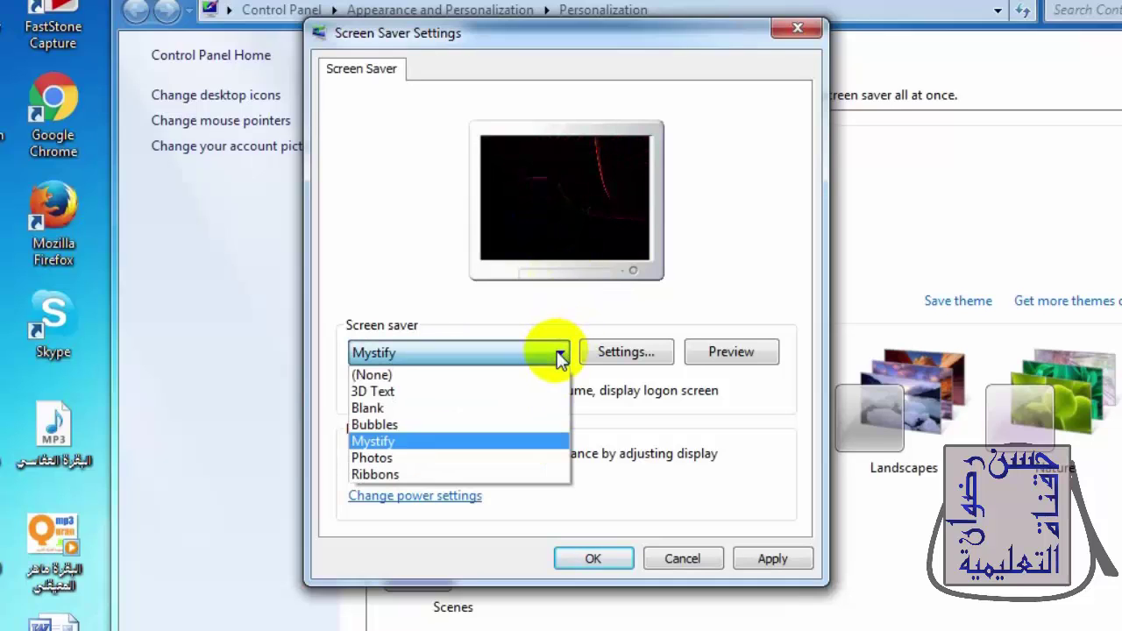
{"action": "left_click", "coordinate": [474, 459]}
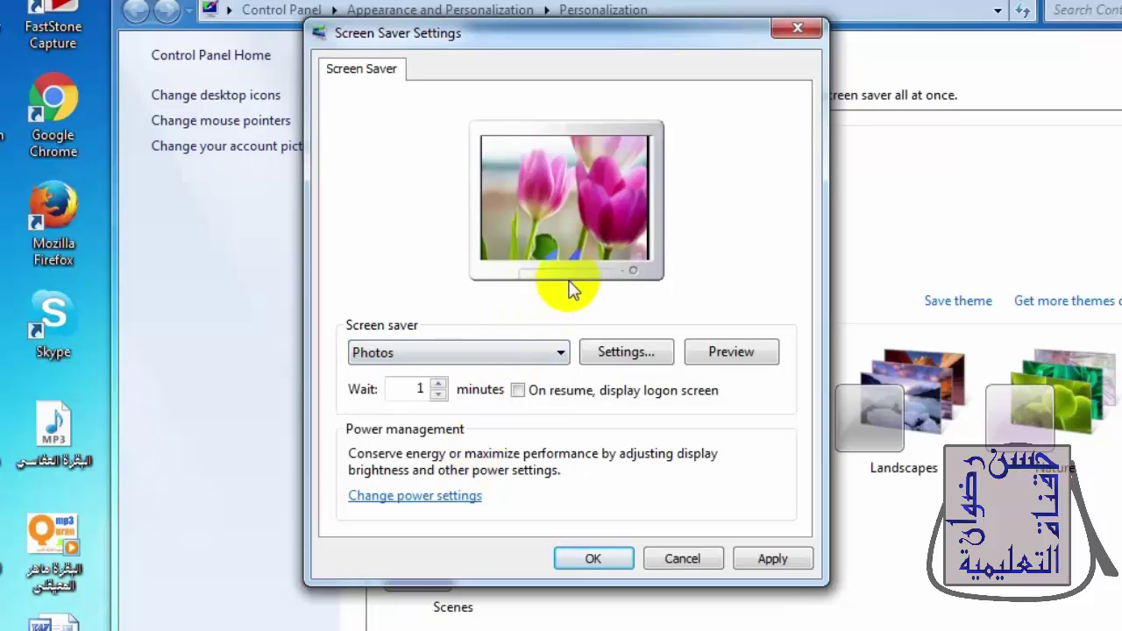
{"action": "left_click", "coordinate": [561, 352]}
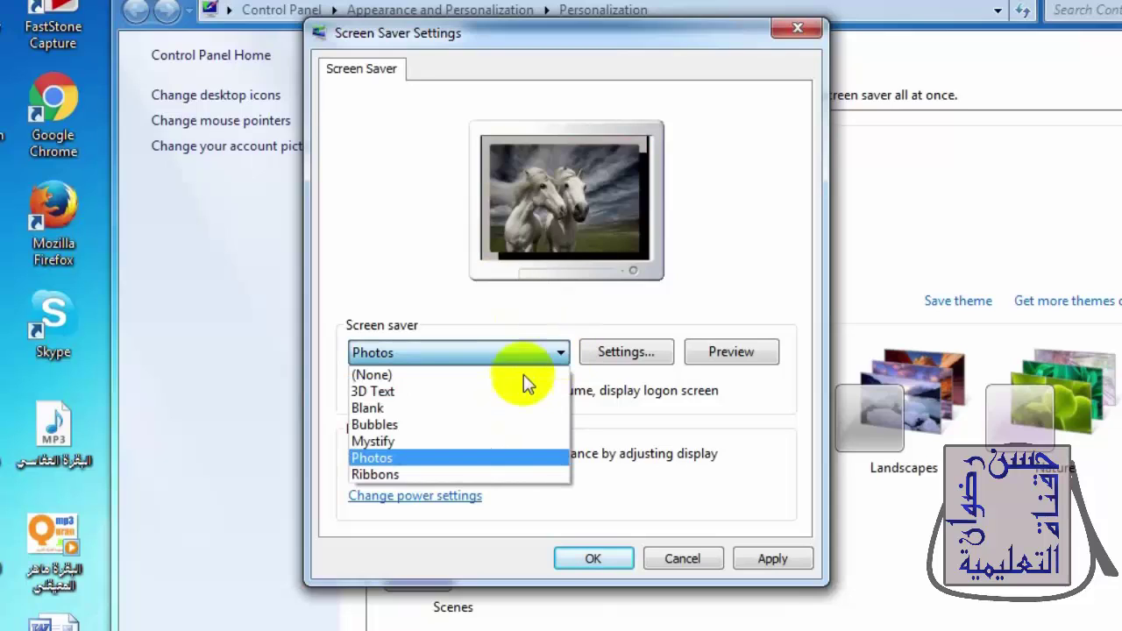
{"action": "left_click", "coordinate": [431, 476]}
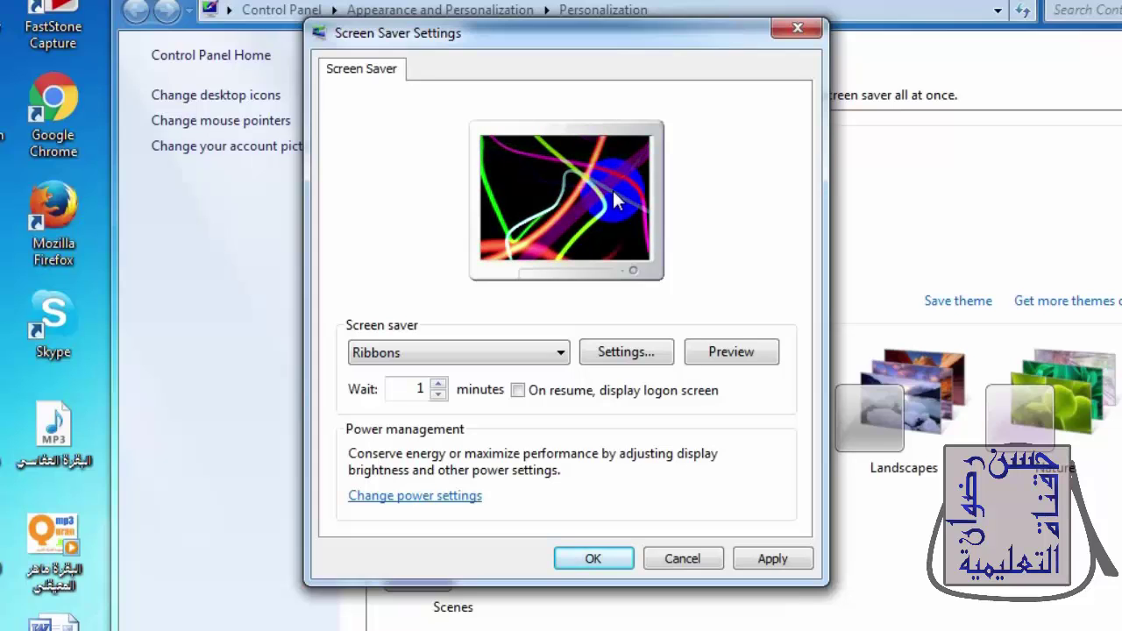
Step: Raise the screen saver's wait time and lower it back to 1 minute
{"action": "left_click", "coordinate": [438, 386]}
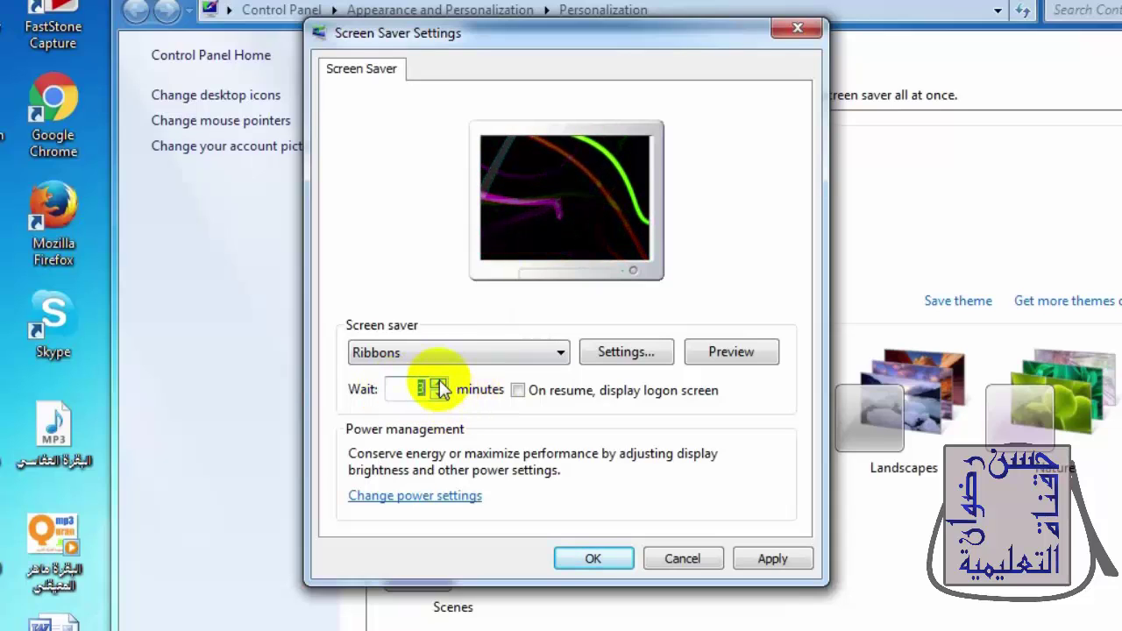
{"action": "left_click", "coordinate": [438, 386]}
{"action": "left_click", "coordinate": [438, 396]}
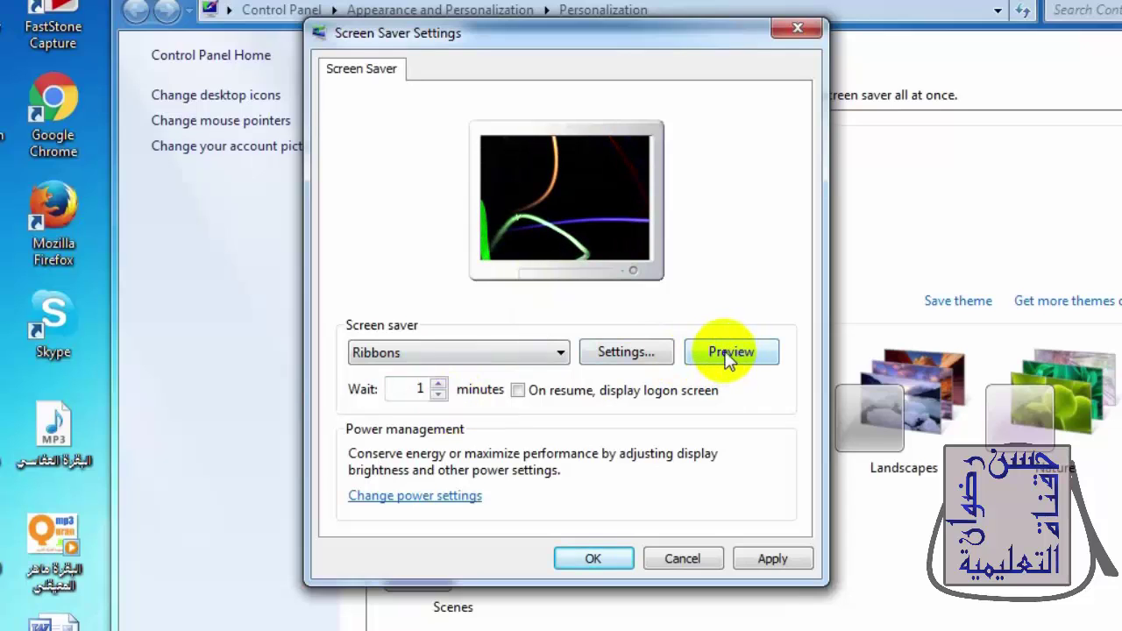
Step: Preview the Ribbons screen saver full screen and clear the Personalization window from behind the dialog
{"action": "left_click", "coordinate": [729, 357]}
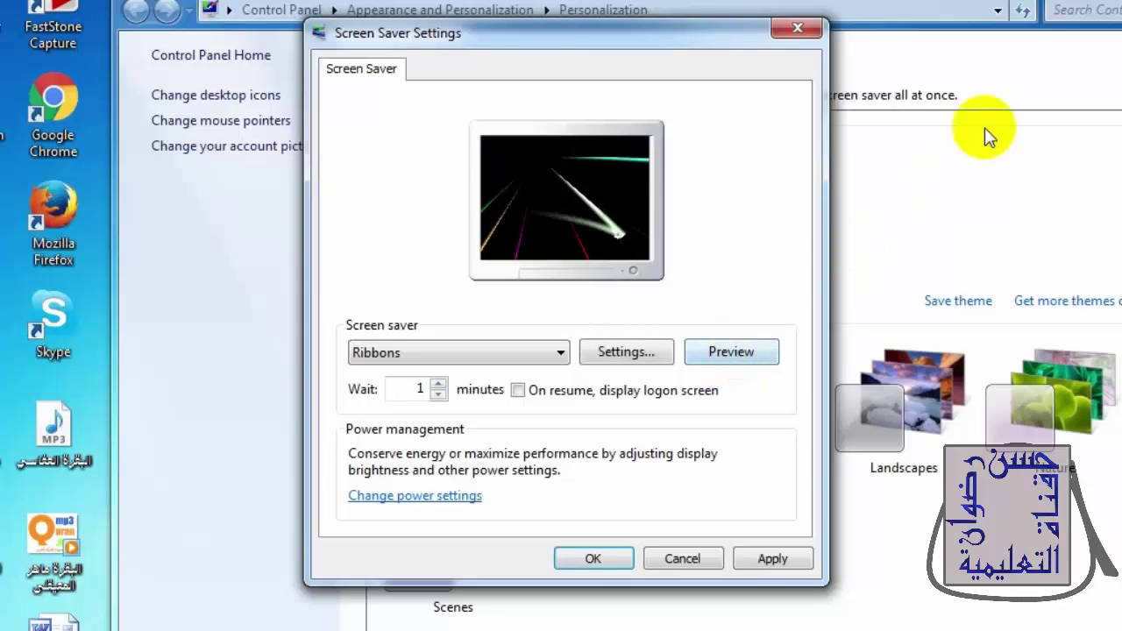
{"action": "left_click", "coordinate": [1100, 2]}
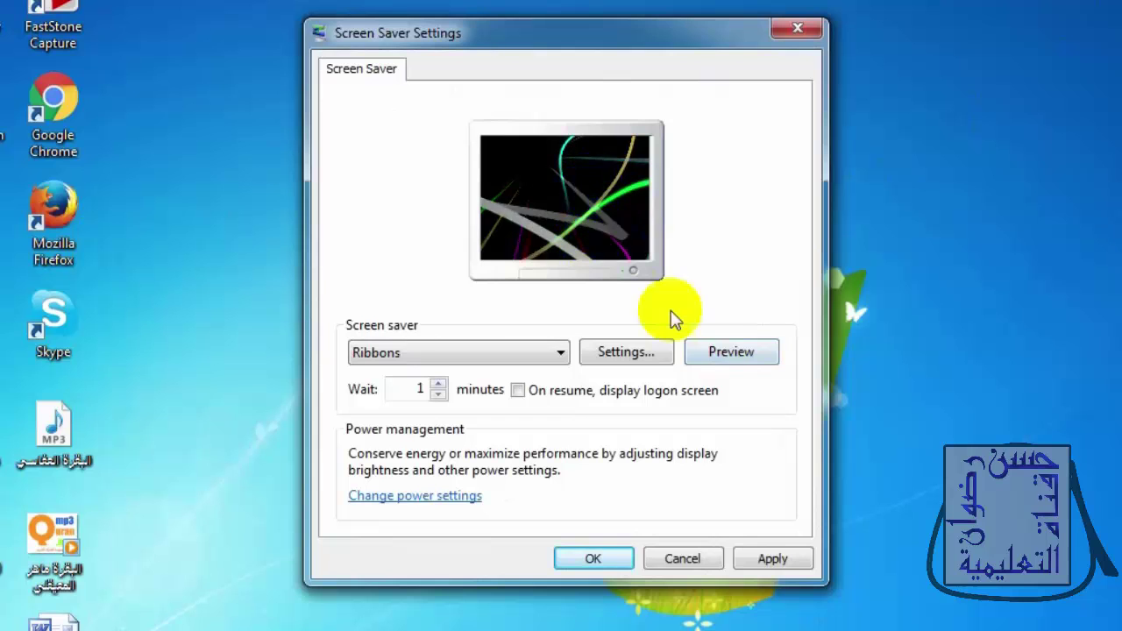
{"action": "left_click", "coordinate": [708, 350]}
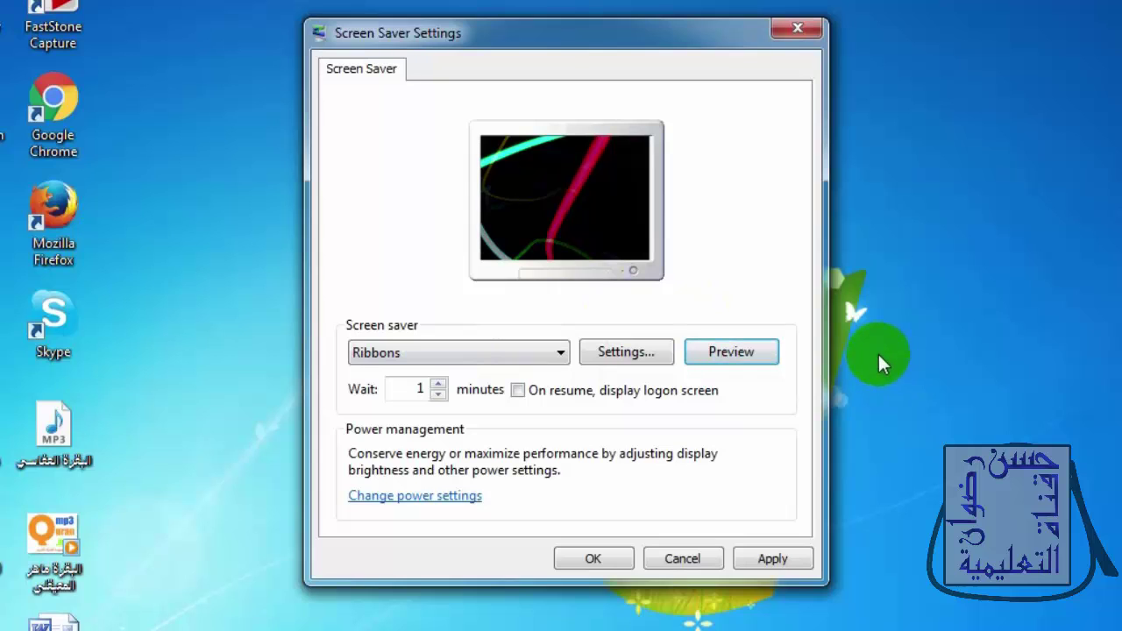
Step: Check the Ribbons screen saver's own options and dismiss the notice
{"action": "left_click", "coordinate": [610, 351]}
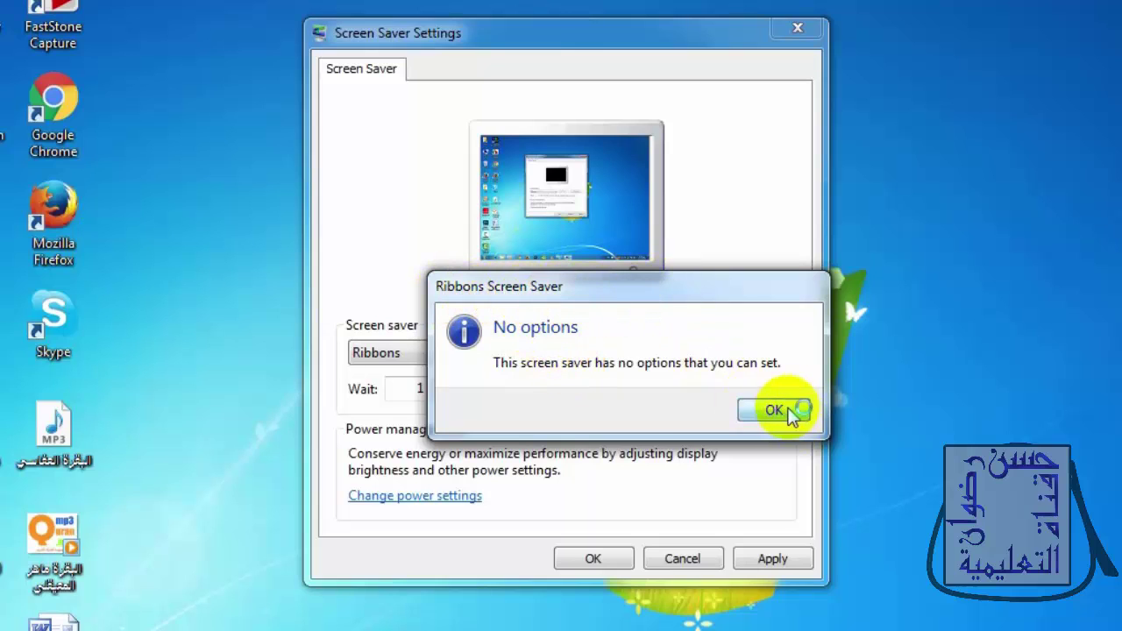
{"action": "left_click", "coordinate": [774, 411]}
Step: Choose the 3D Text screen saver, open its settings and move that dialog so all its options are in view
{"action": "left_click", "coordinate": [561, 353]}
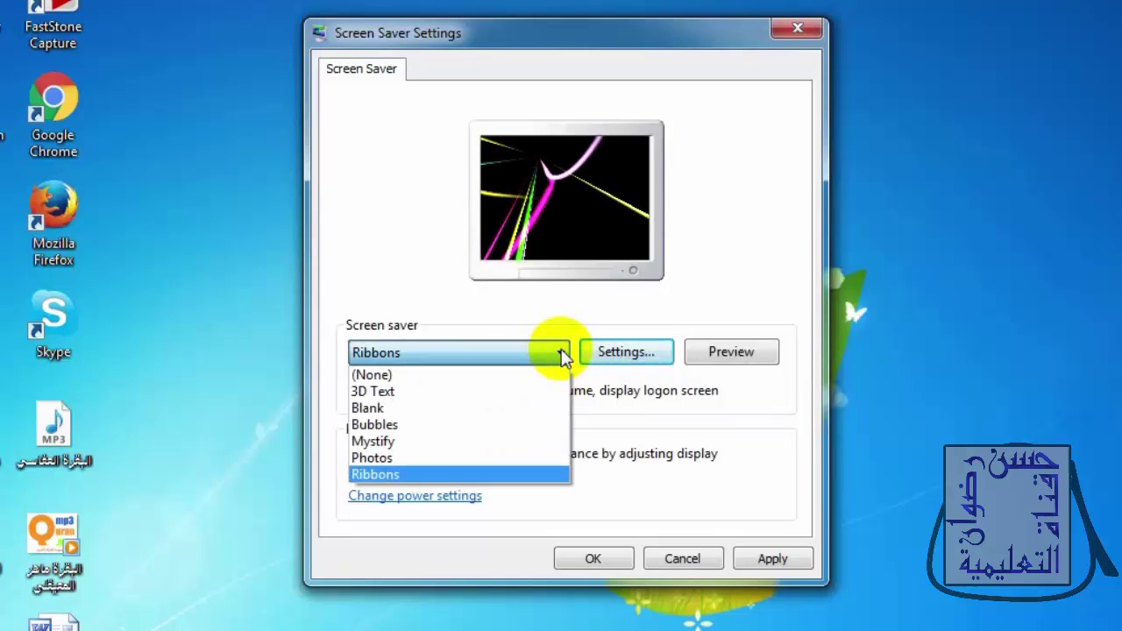
{"action": "left_click", "coordinate": [391, 394]}
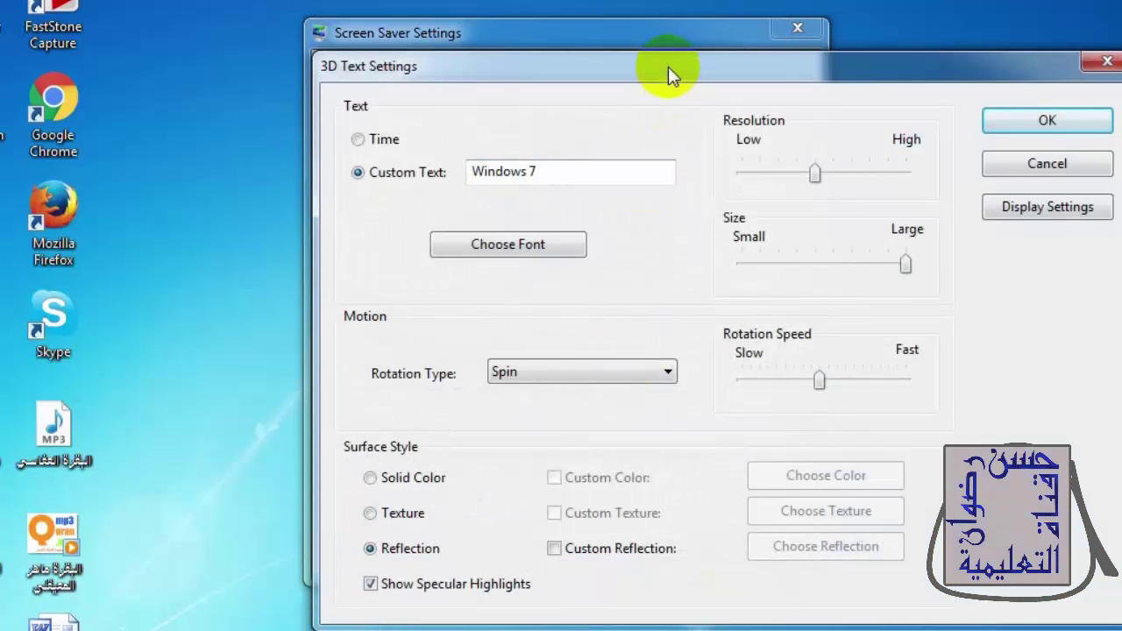
{"action": "left_click_drag", "start_coordinate": [668, 66], "coordinate": [598, 5]}
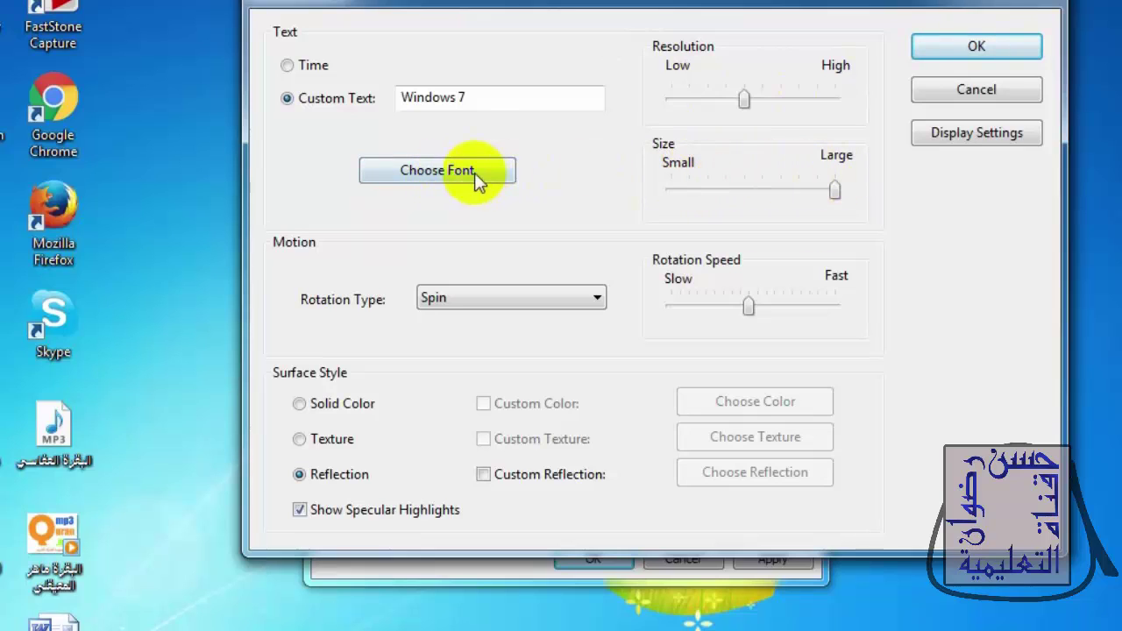
Step: Set the 3D text's font to Tempus Sans ITC in Bold style
{"action": "left_click", "coordinate": [447, 172]}
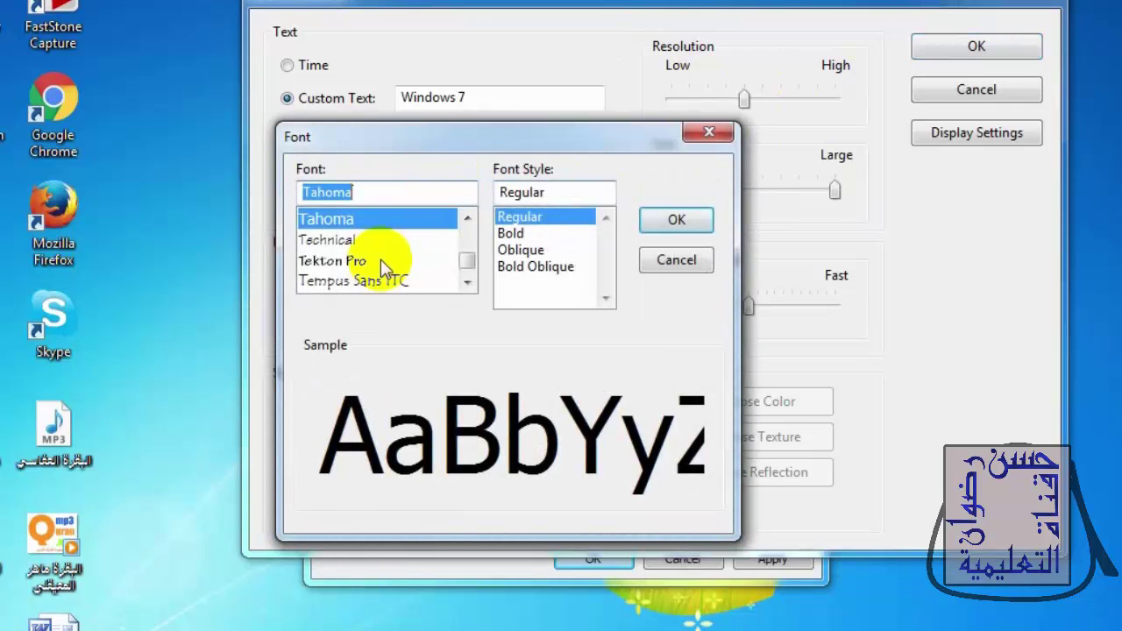
{"action": "left_click", "coordinate": [338, 241]}
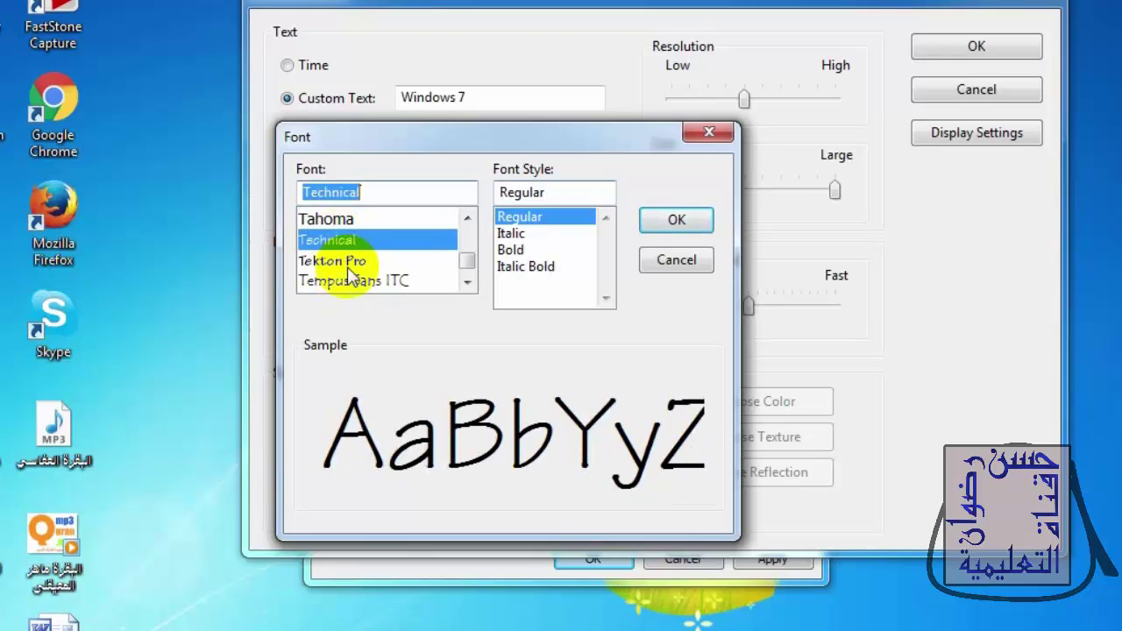
{"action": "left_click", "coordinate": [352, 280]}
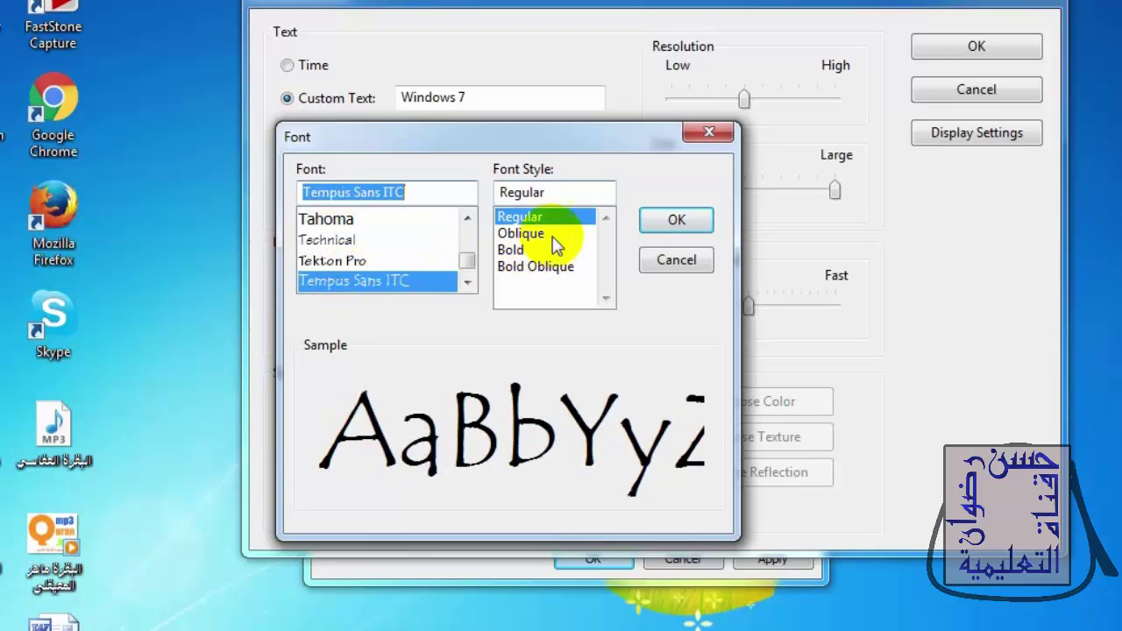
{"action": "left_click", "coordinate": [525, 249]}
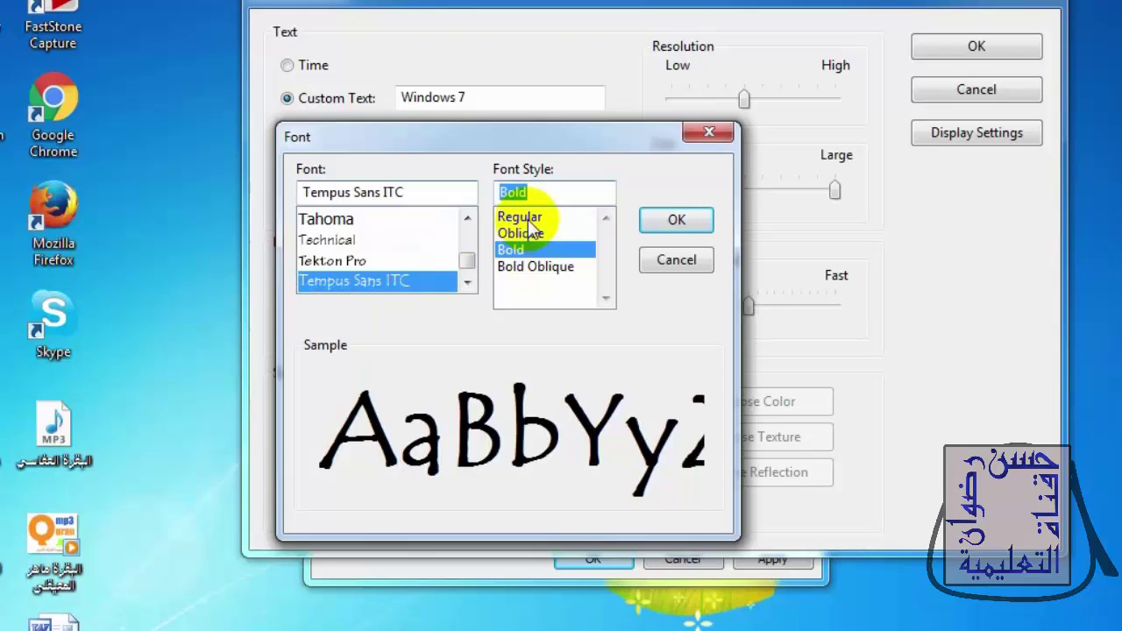
{"action": "left_click", "coordinate": [541, 219]}
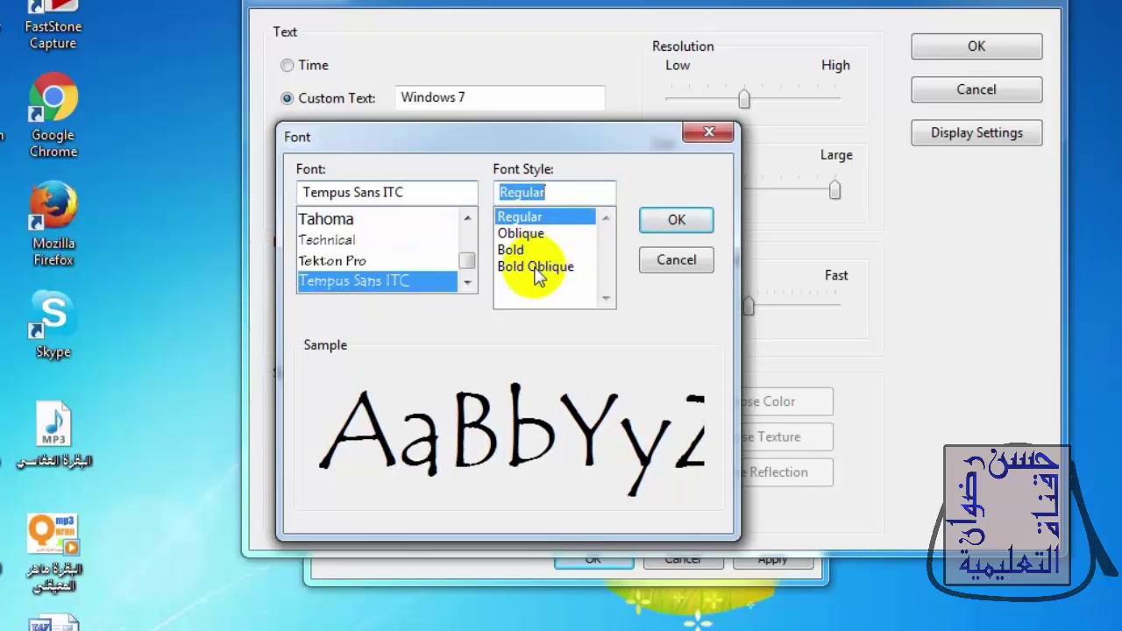
{"action": "left_click", "coordinate": [516, 252]}
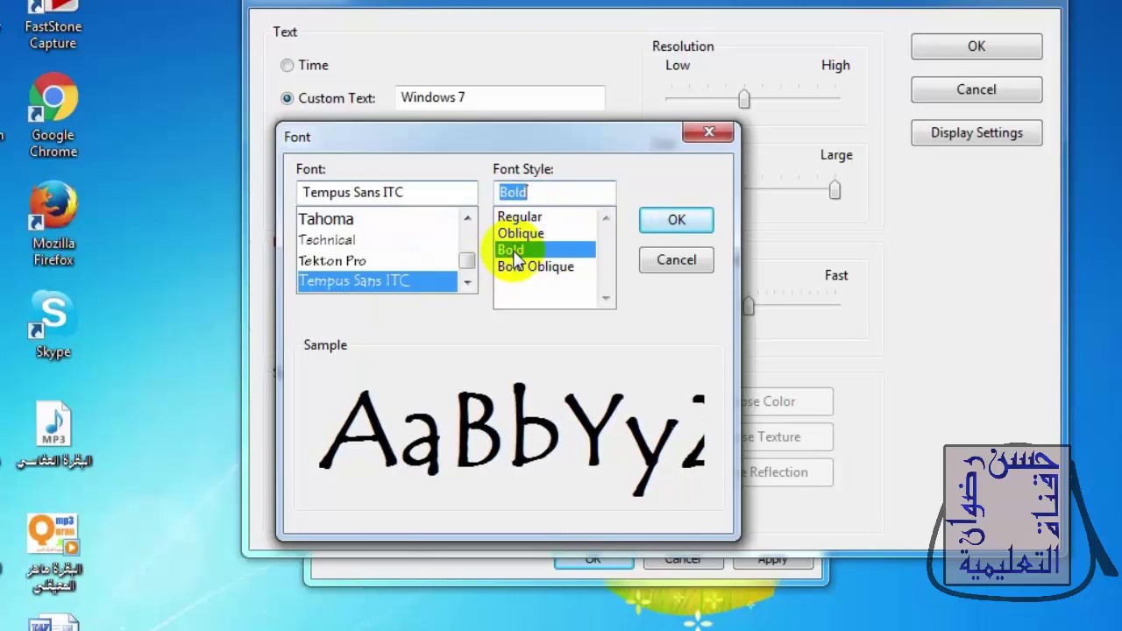
{"action": "left_click", "coordinate": [676, 220]}
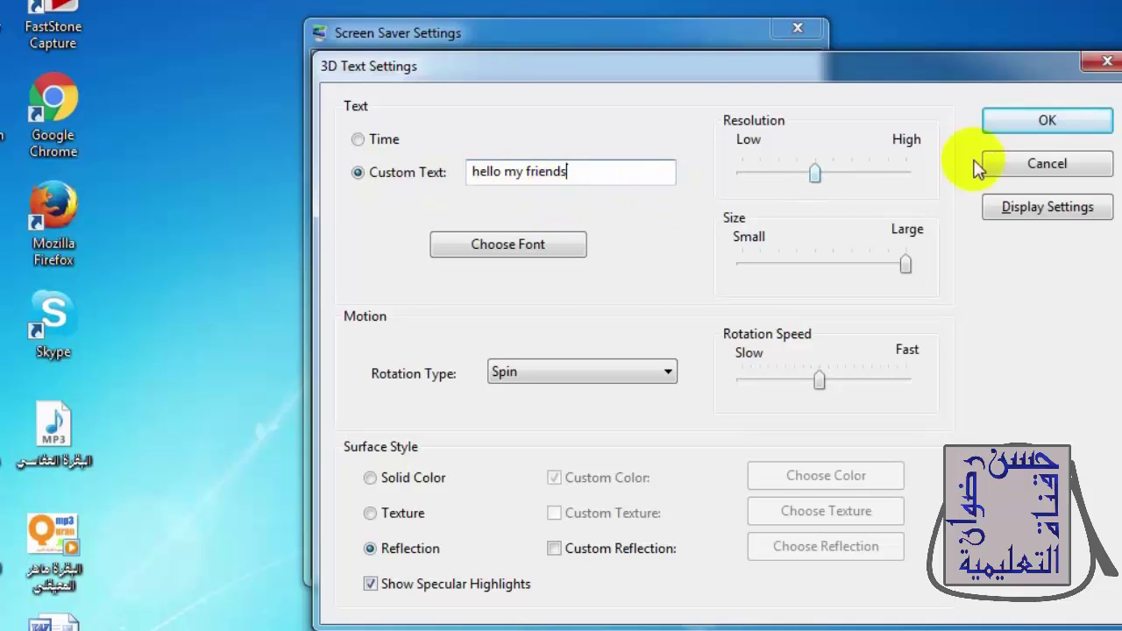
Step: Accept the 3D Text settings with the custom text "hello my friends" and preview the screen saver full screen
{"action": "left_click", "coordinate": [1010, 120]}
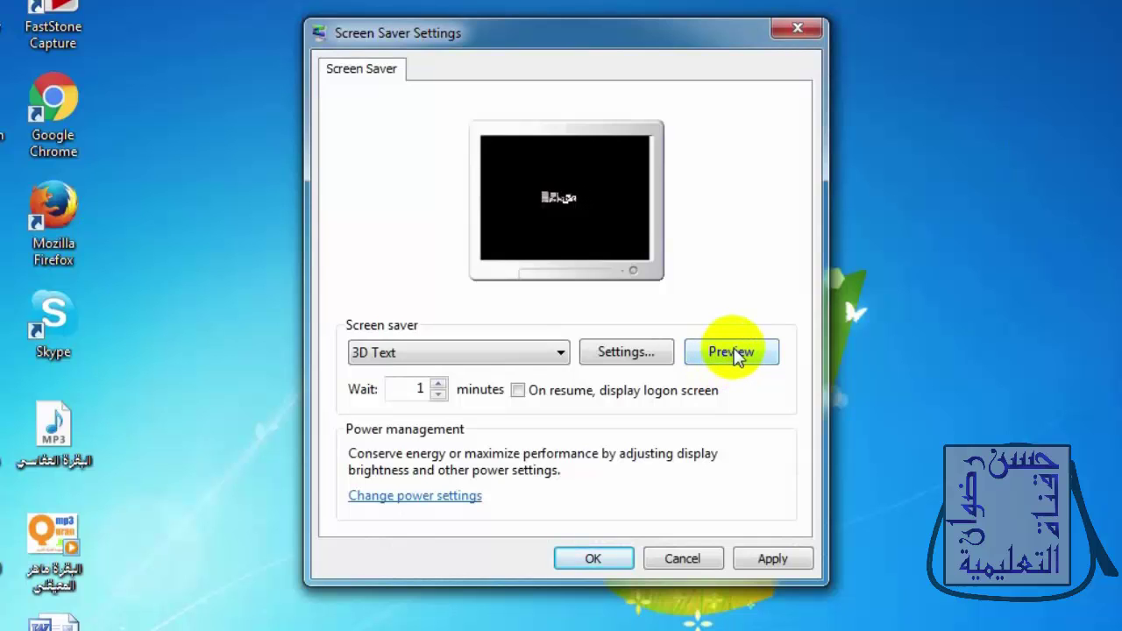
{"action": "left_click", "coordinate": [732, 352]}
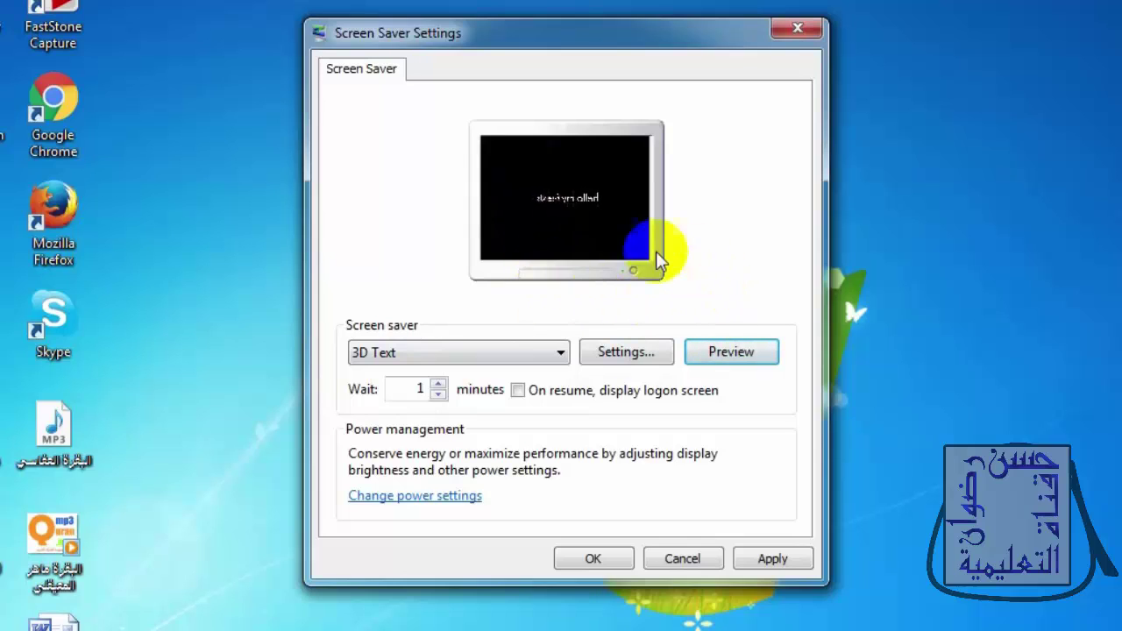
{"action": "left_click", "coordinate": [599, 277]}
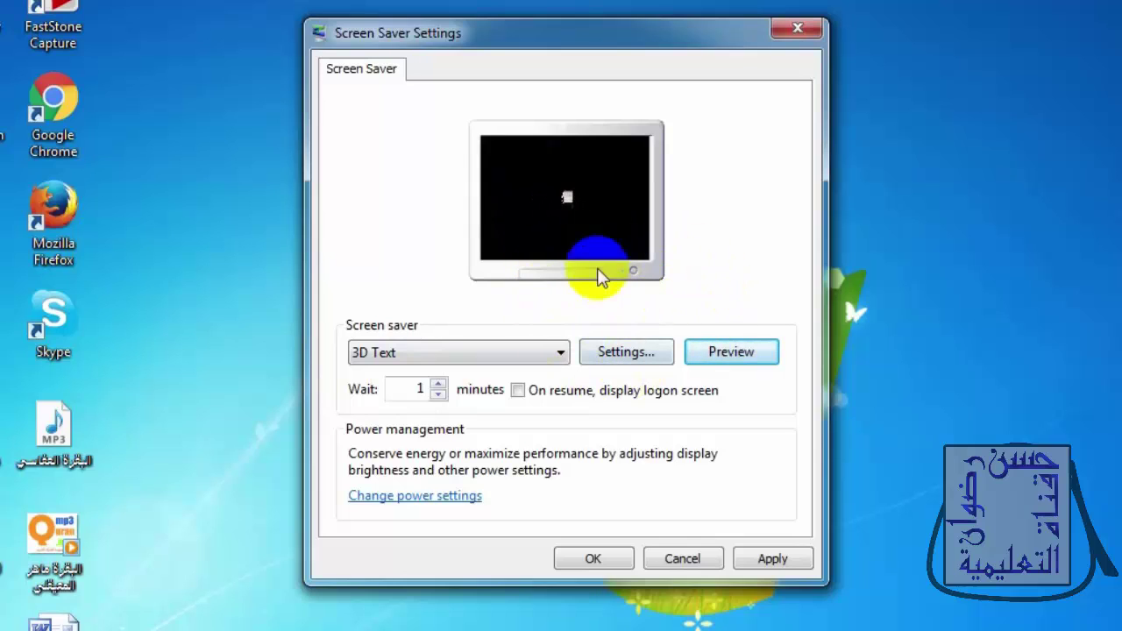
Step: Apply the 3D Text screen saver with its 1-minute wait and close the Screen Saver Settings dialog
{"action": "left_click", "coordinate": [773, 558]}
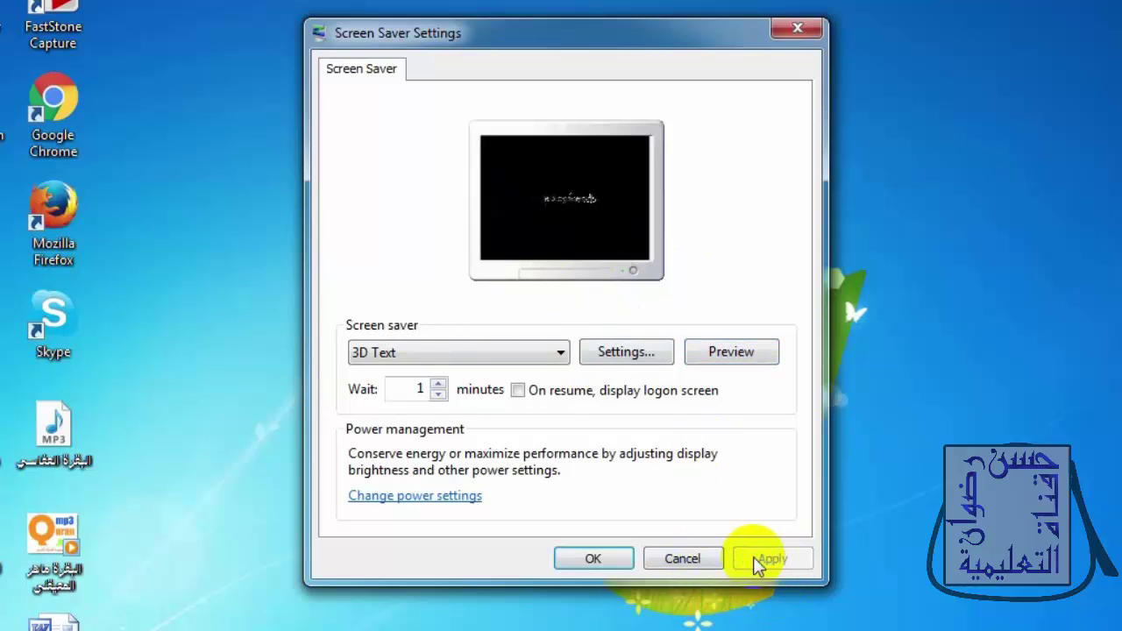
{"action": "left_click", "coordinate": [594, 558]}
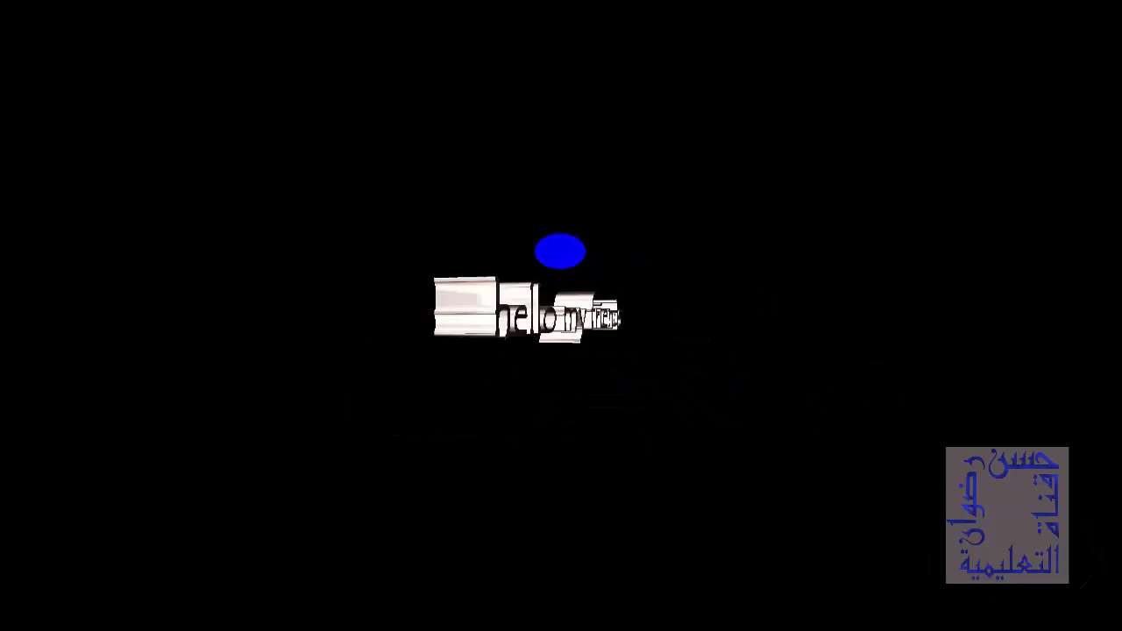
Step: Exit the running screen saver, close its settings dialog and open the desktop's Screen Resolution window
{"action": "mouse_move", "coordinate": [626, 224]}
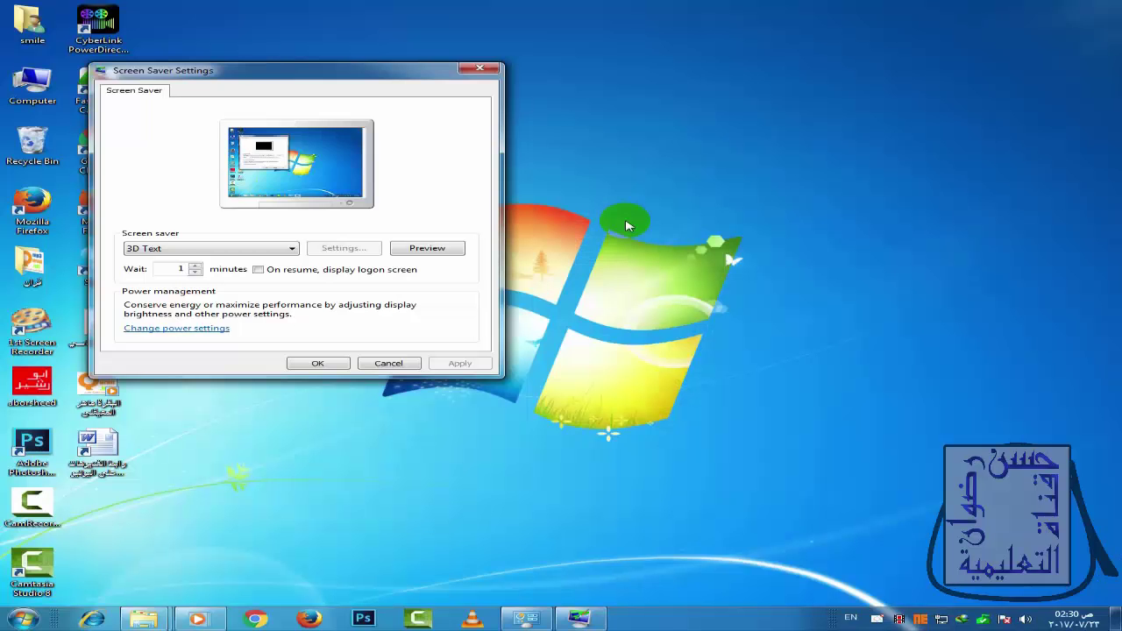
{"action": "left_click", "coordinate": [475, 69]}
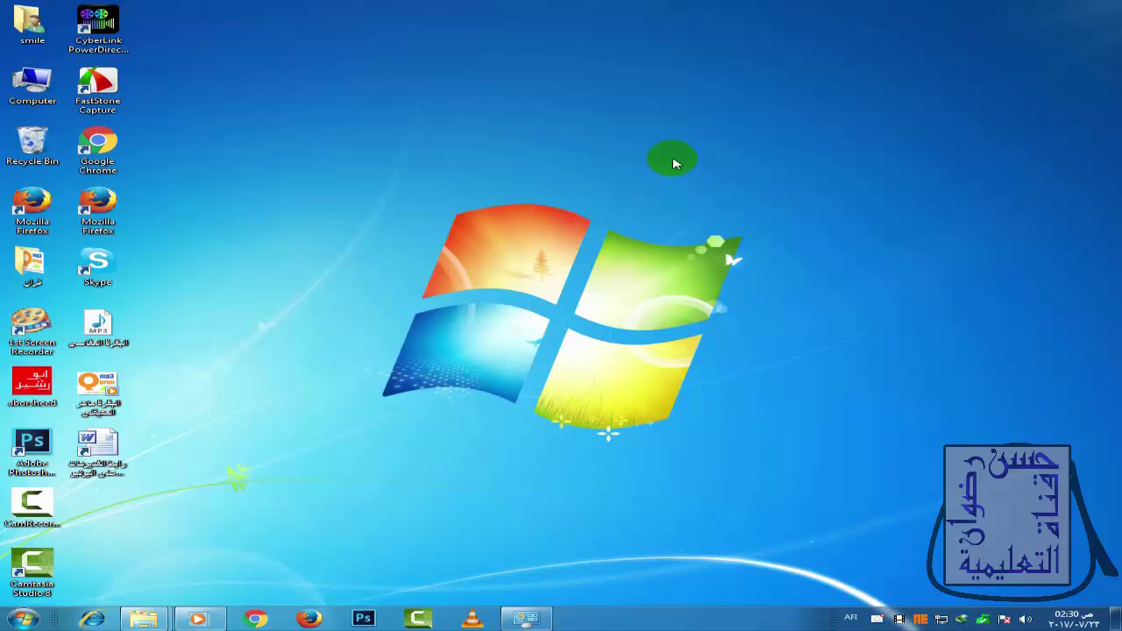
{"action": "right_click", "coordinate": [674, 164]}
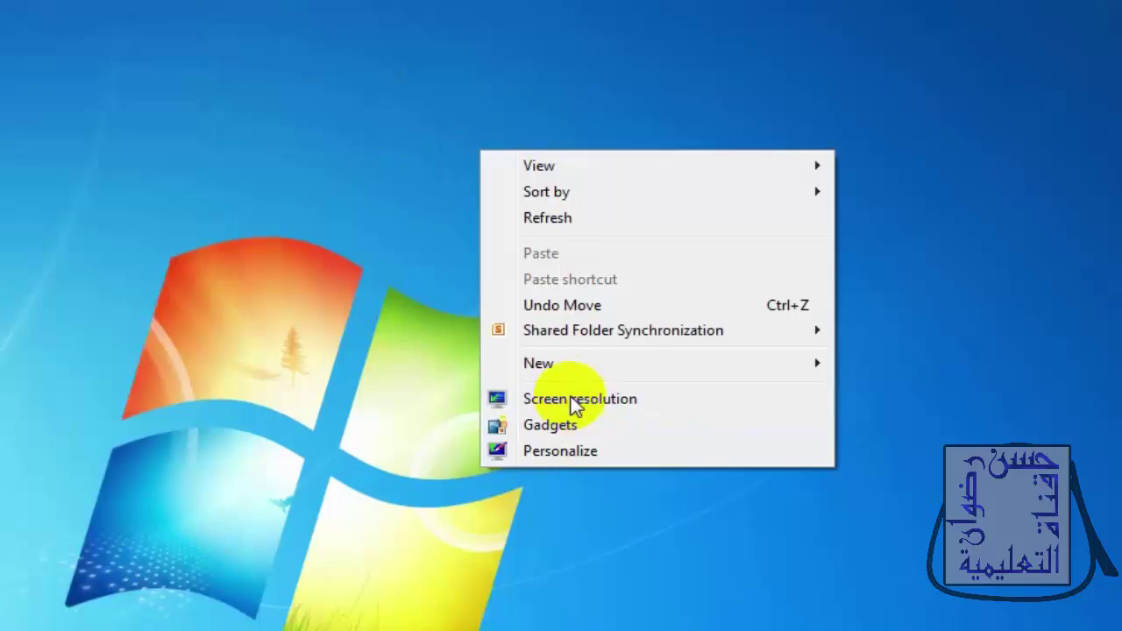
{"action": "left_click", "coordinate": [510, 440]}
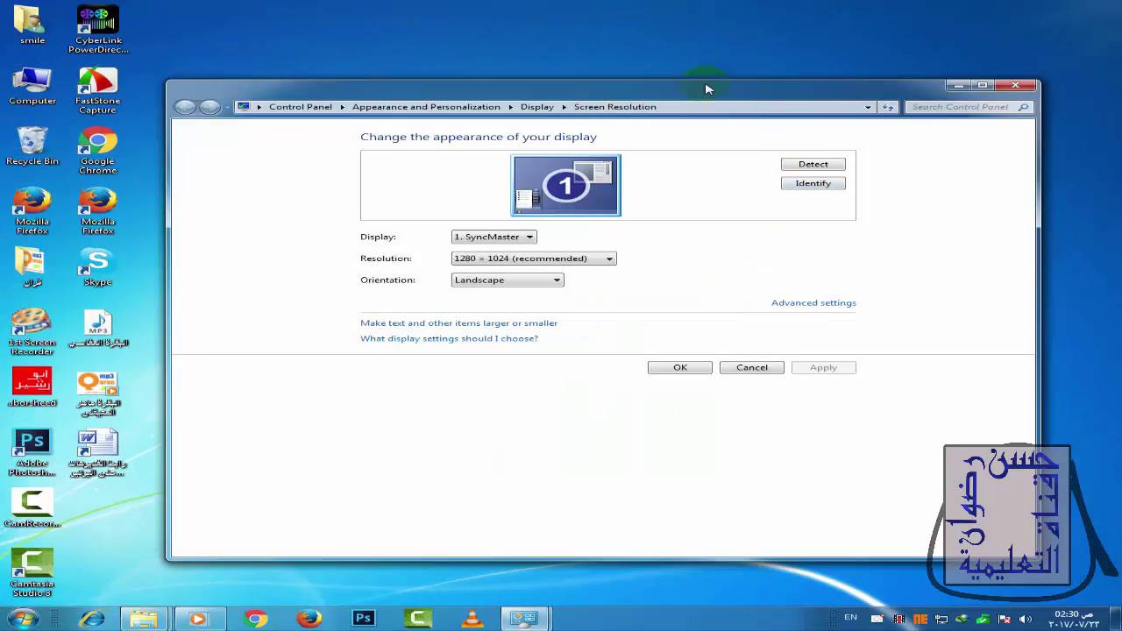
{"action": "left_click_drag", "start_coordinate": [675, 87], "coordinate": [673, 70]}
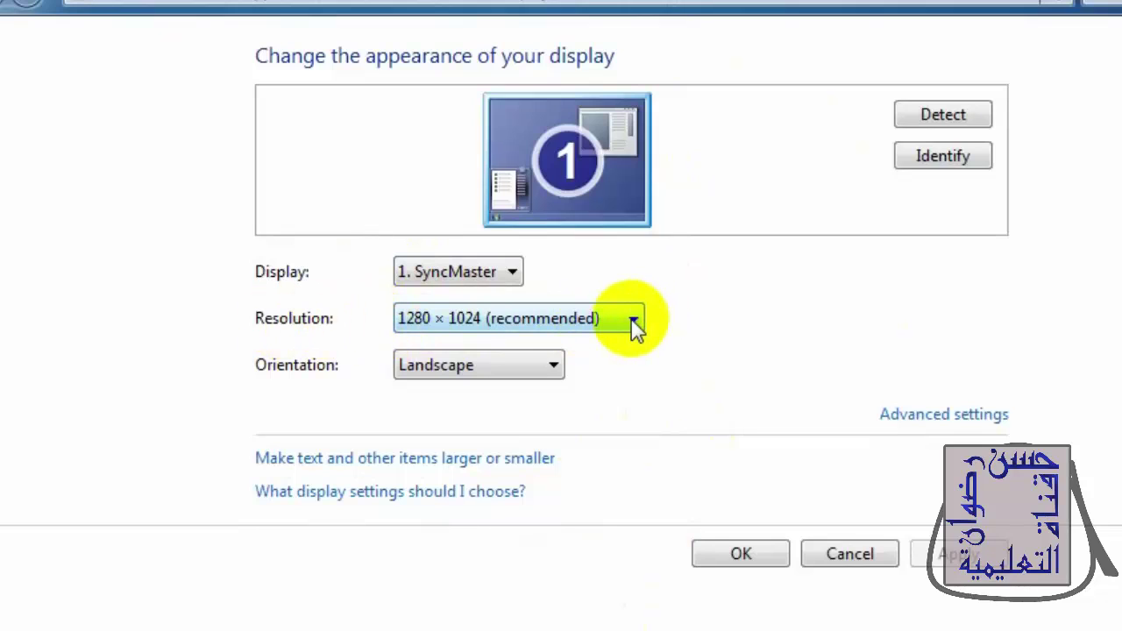
Step: Look over the available resolution range, and try the Portrait orientation before setting it back to Landscape
{"action": "left_click", "coordinate": [633, 321]}
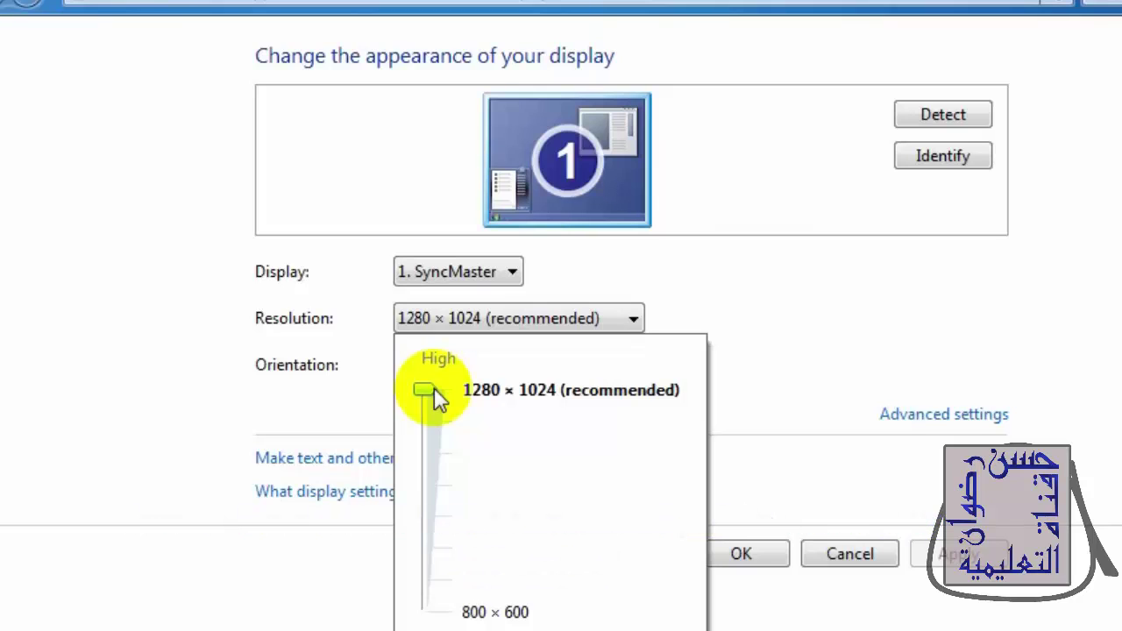
{"action": "left_click", "coordinate": [434, 387]}
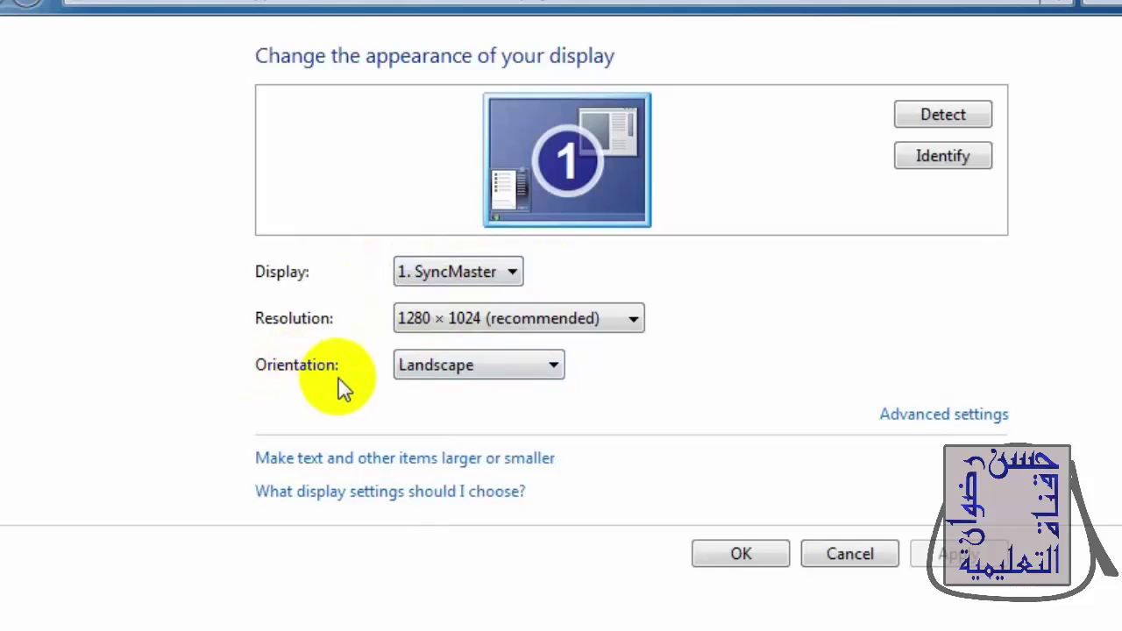
{"action": "left_click", "coordinate": [554, 367]}
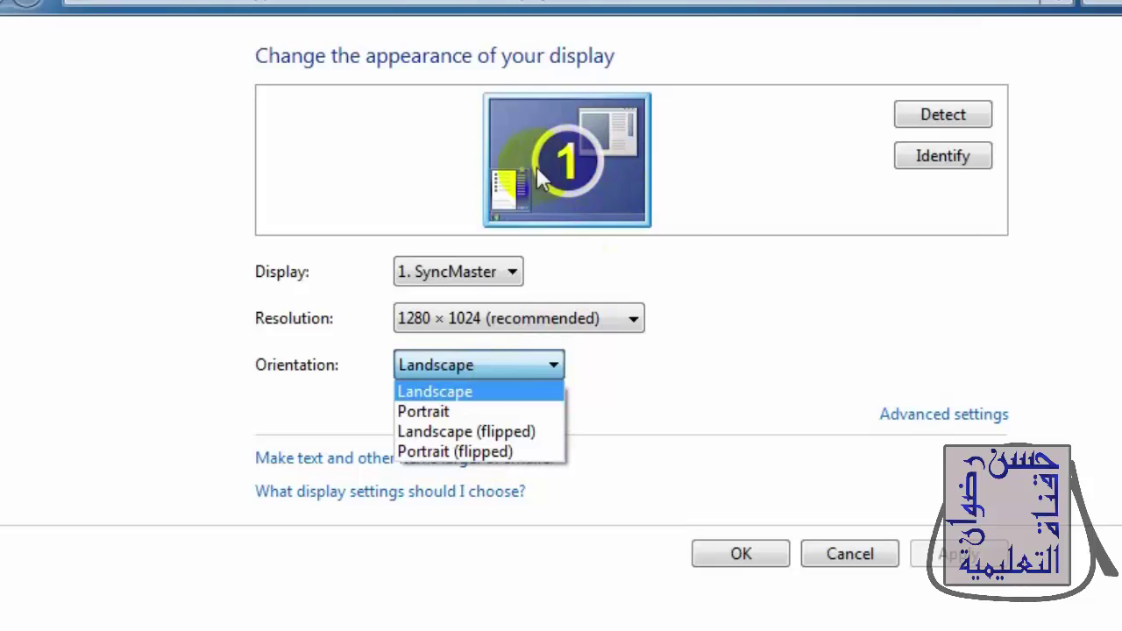
{"action": "left_click", "coordinate": [456, 409]}
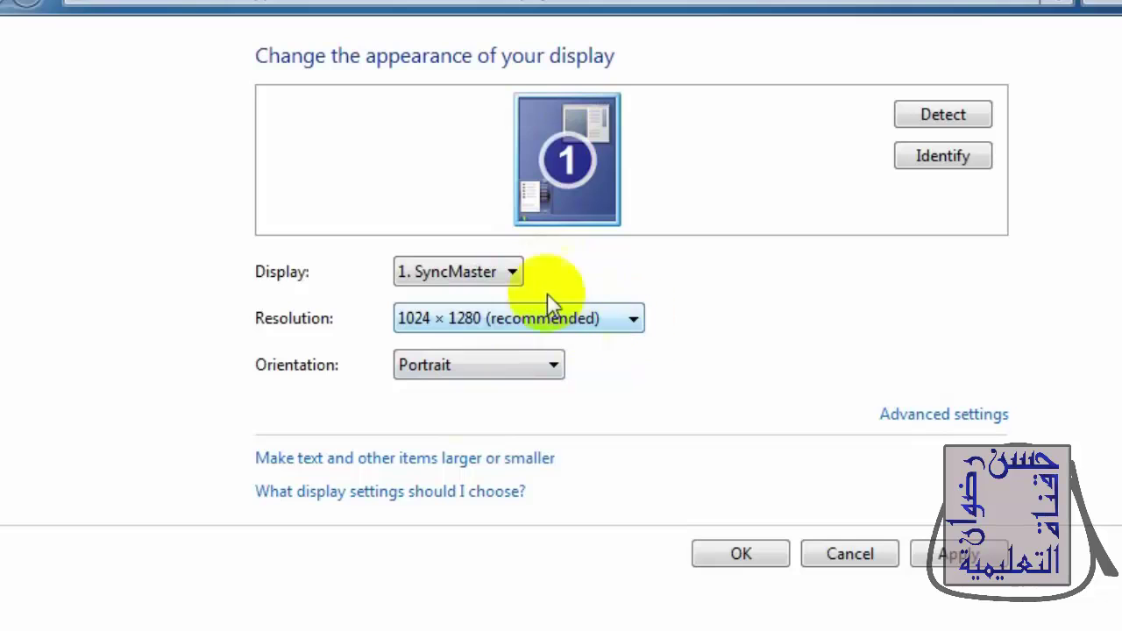
{"action": "left_click", "coordinate": [554, 368]}
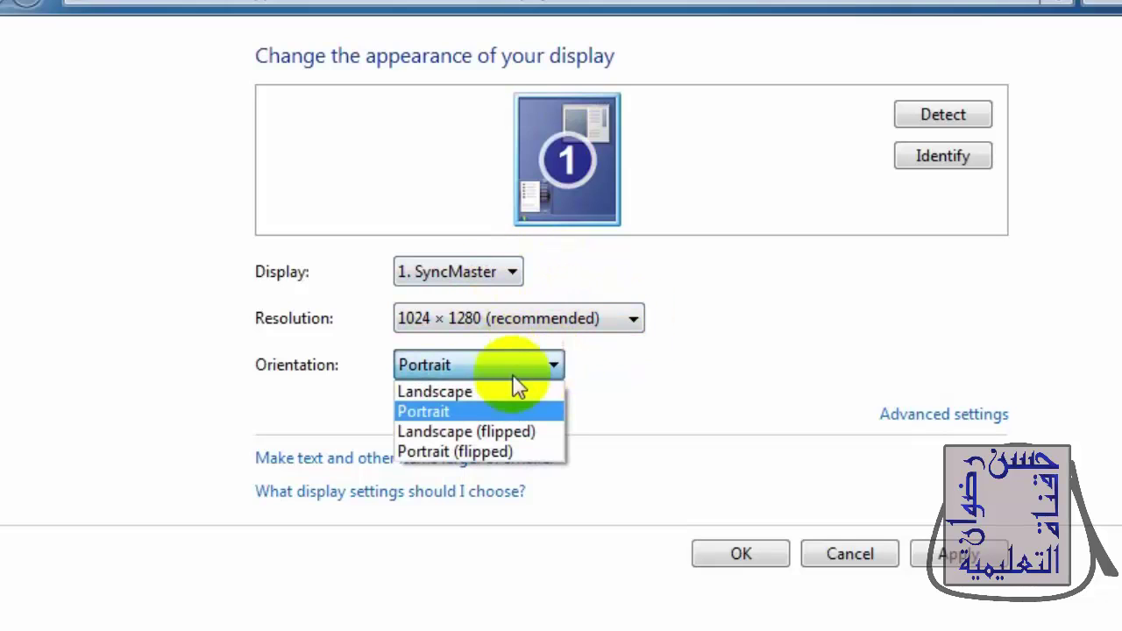
{"action": "left_click", "coordinate": [473, 393]}
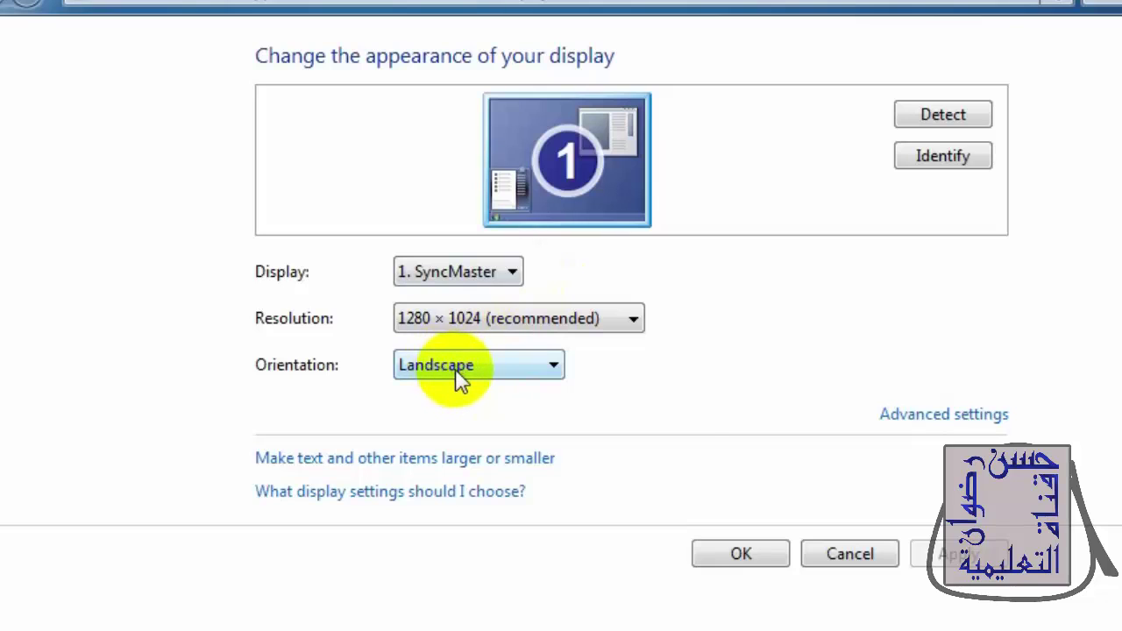
Step: Lower the display resolution to 1280 × 720 and apply it
{"action": "left_click", "coordinate": [635, 319]}
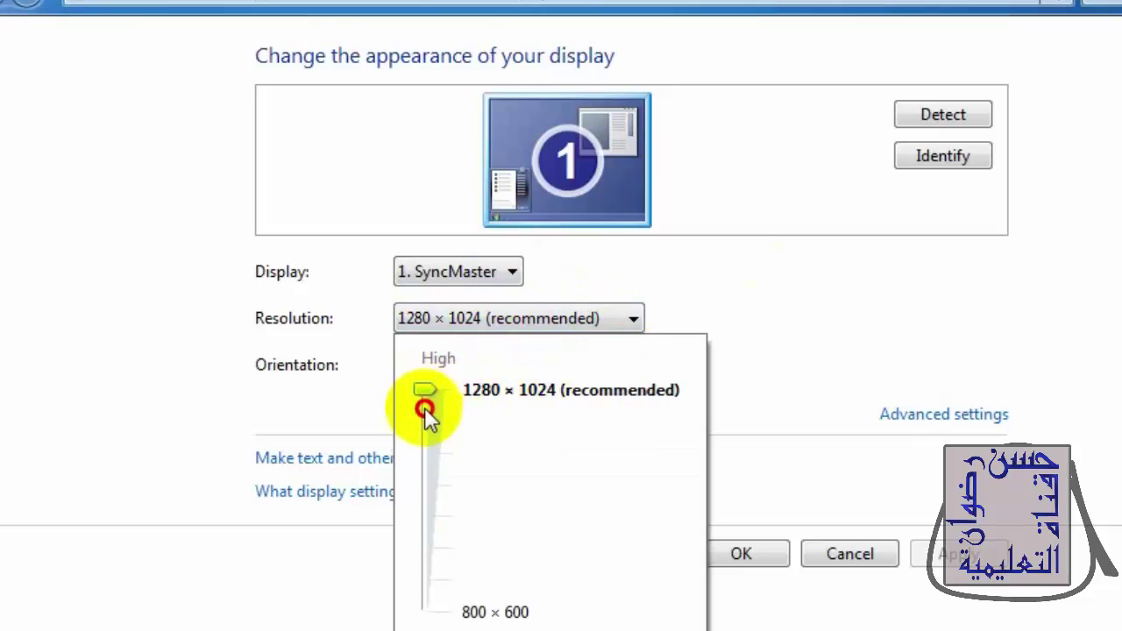
{"action": "left_click_drag", "start_coordinate": [424, 408], "coordinate": [428, 484]}
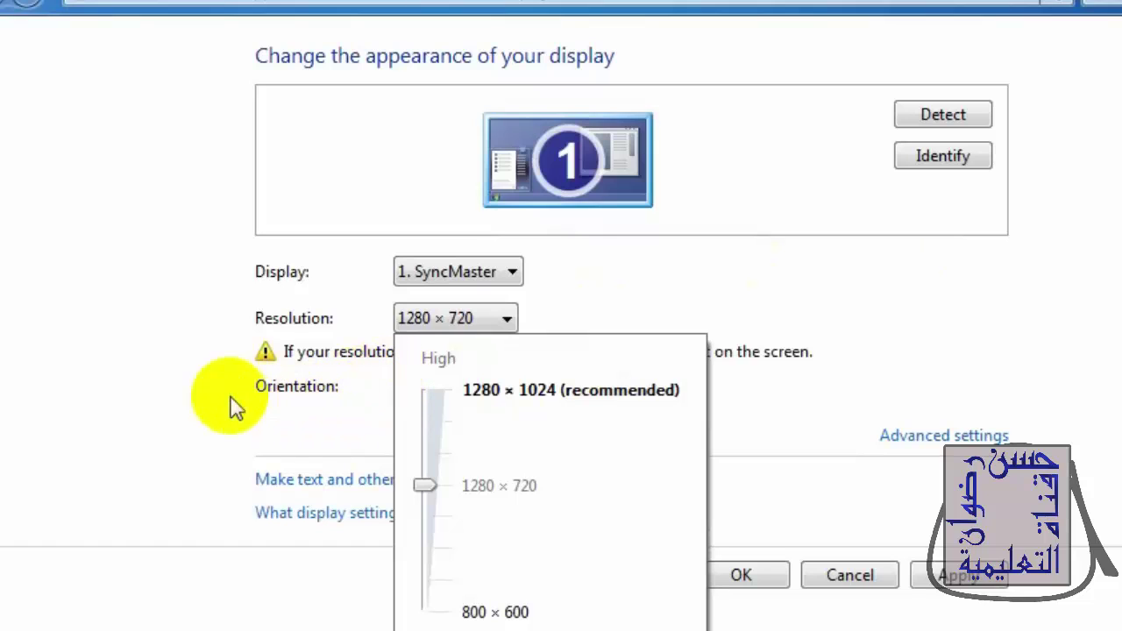
{"action": "left_click", "coordinate": [175, 375]}
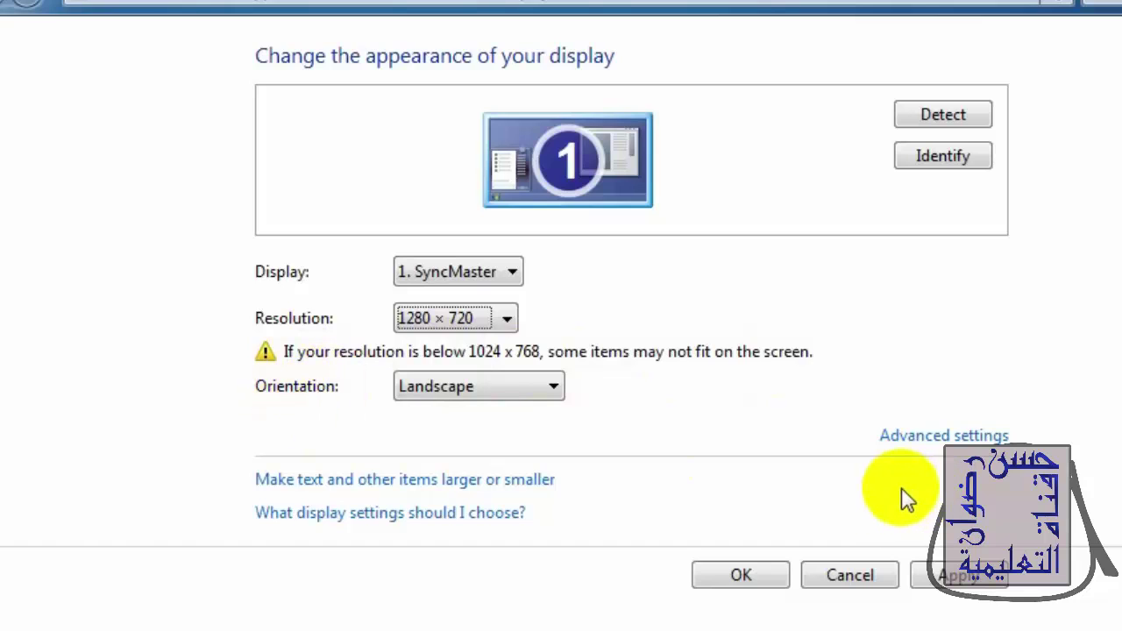
{"action": "left_click", "coordinate": [949, 579]}
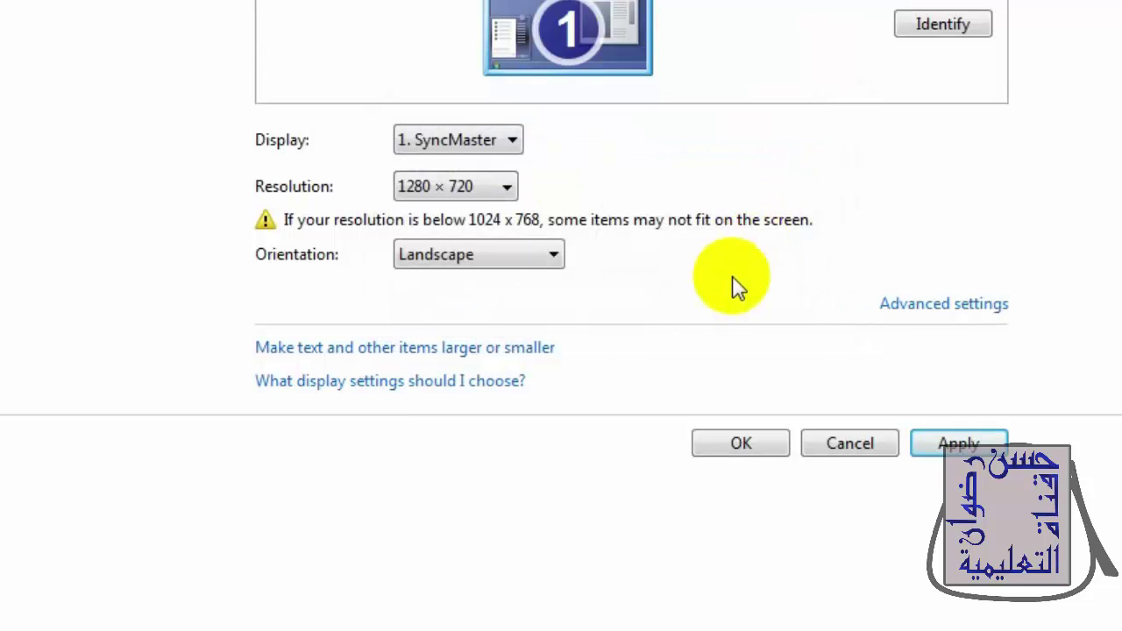
Step: Submit the 1280 × 720 resolution again and keep the changed display settings
{"action": "left_click", "coordinate": [508, 190]}
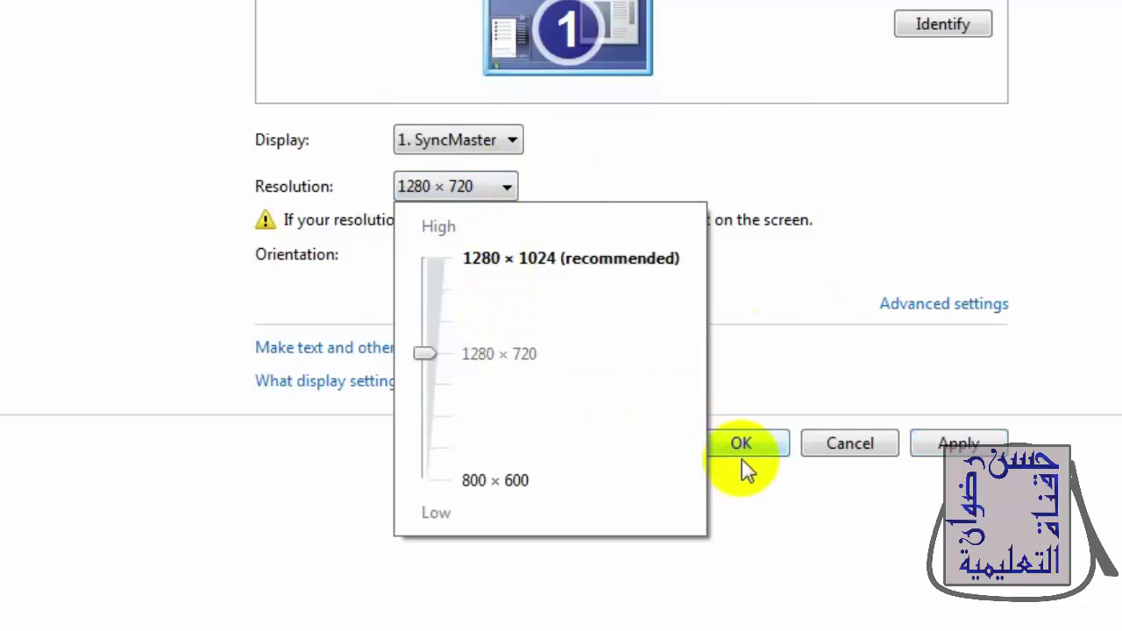
{"action": "left_click", "coordinate": [751, 500]}
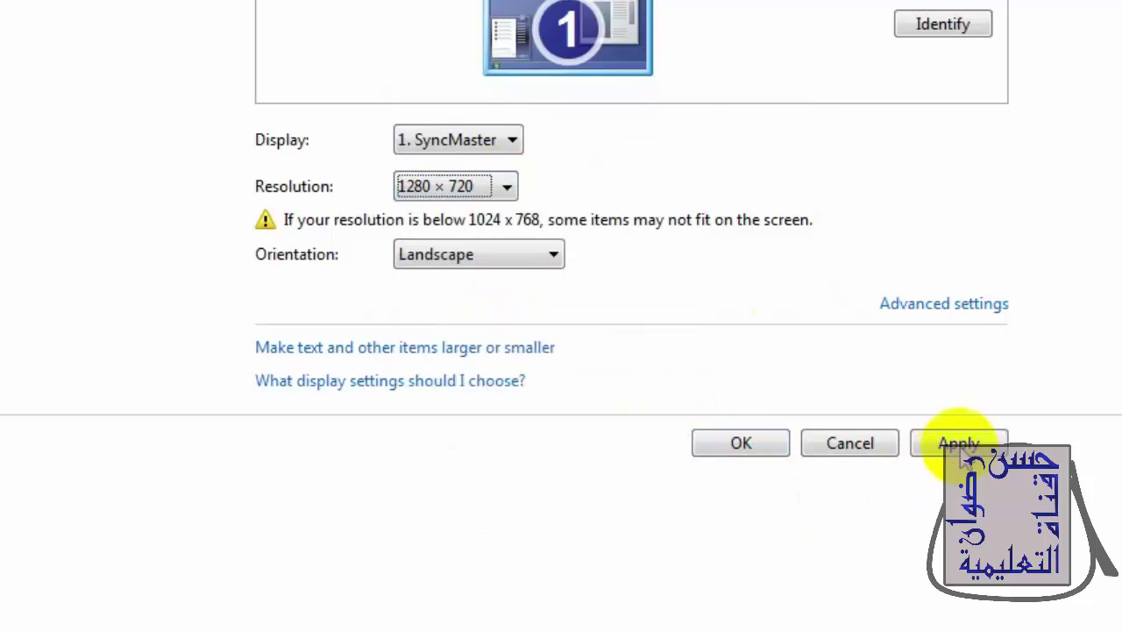
{"action": "left_click", "coordinate": [754, 449]}
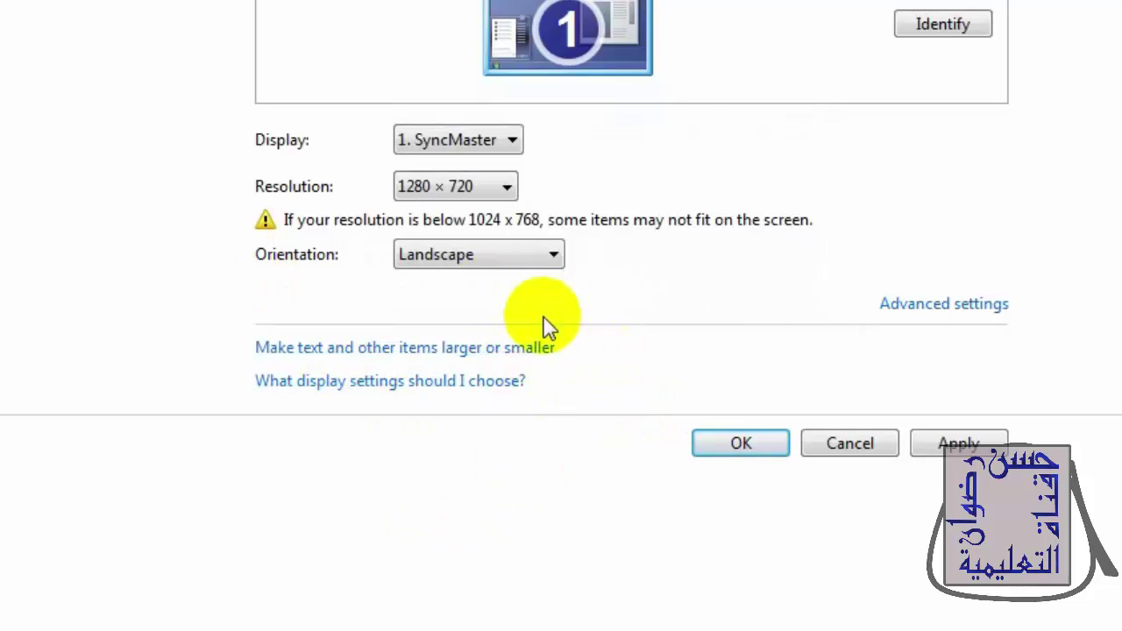
{"action": "left_click", "coordinate": [509, 187]}
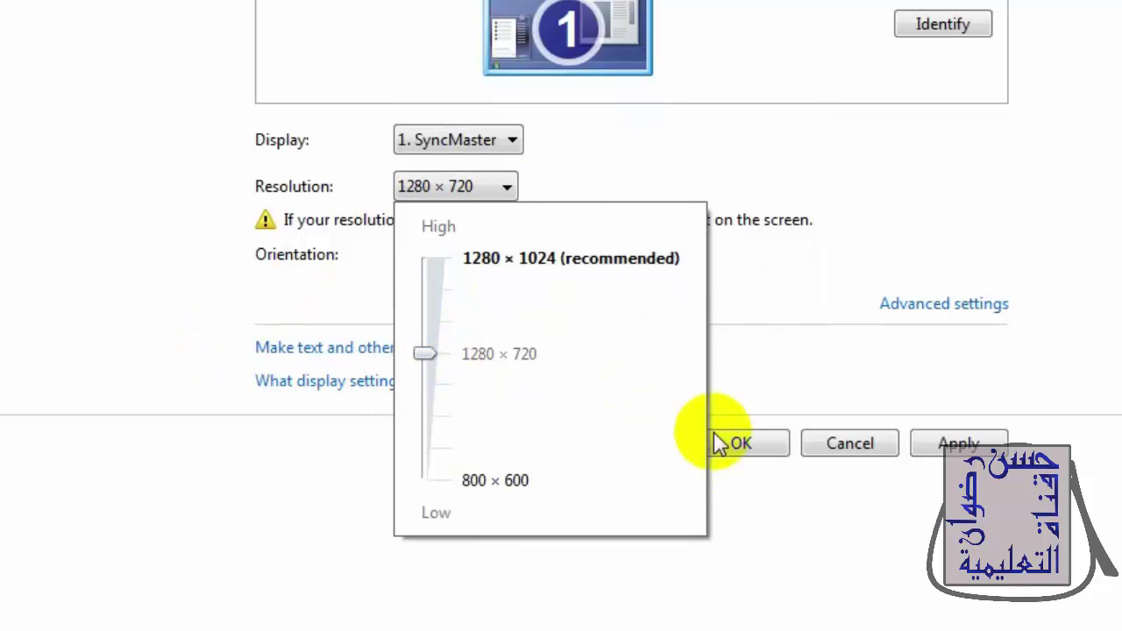
{"action": "left_click", "coordinate": [741, 444]}
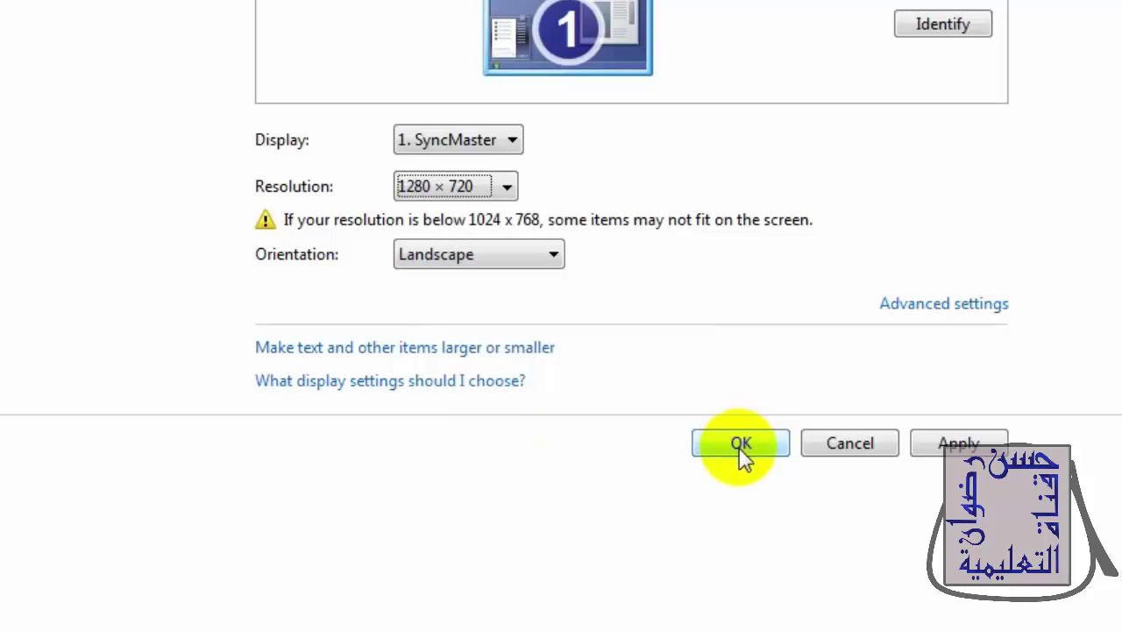
{"action": "left_click", "coordinate": [742, 447]}
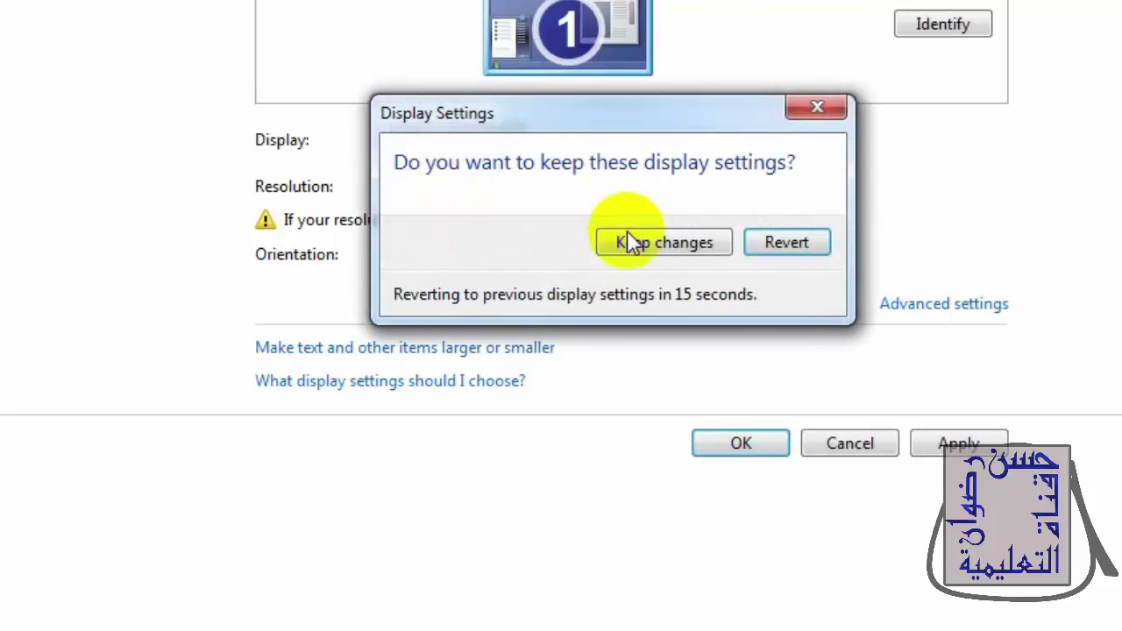
{"action": "left_click", "coordinate": [639, 242]}
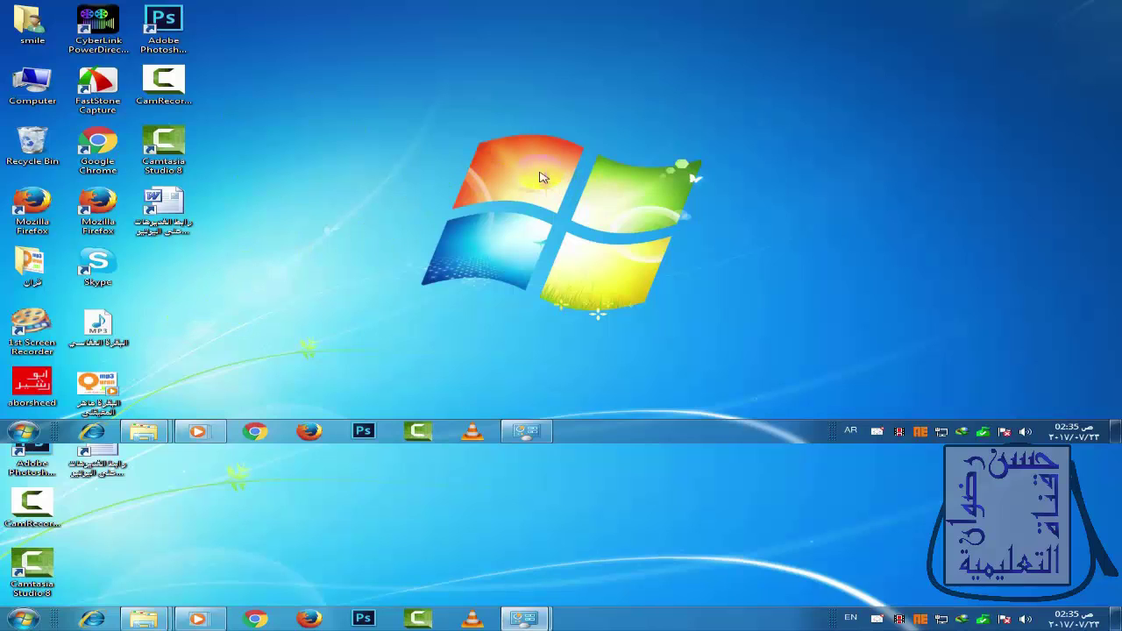
Step: Reopen the Screen Resolution window, set the resolution to the recommended 1280 × 1024 and keep the changes
{"action": "left_click", "coordinate": [529, 143]}
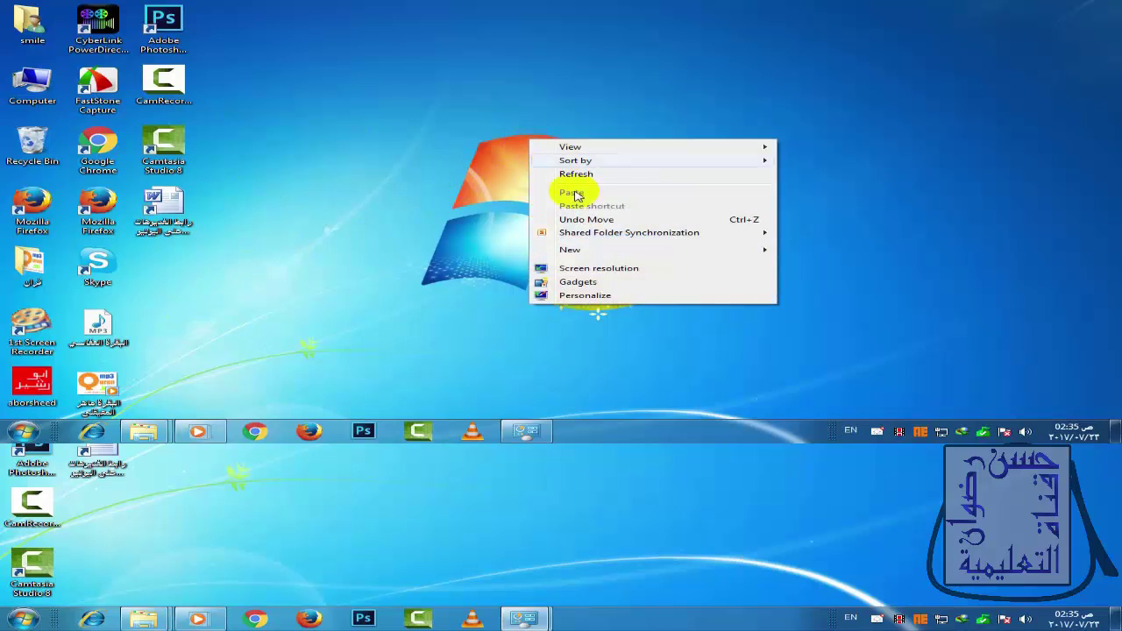
{"action": "left_click", "coordinate": [607, 269]}
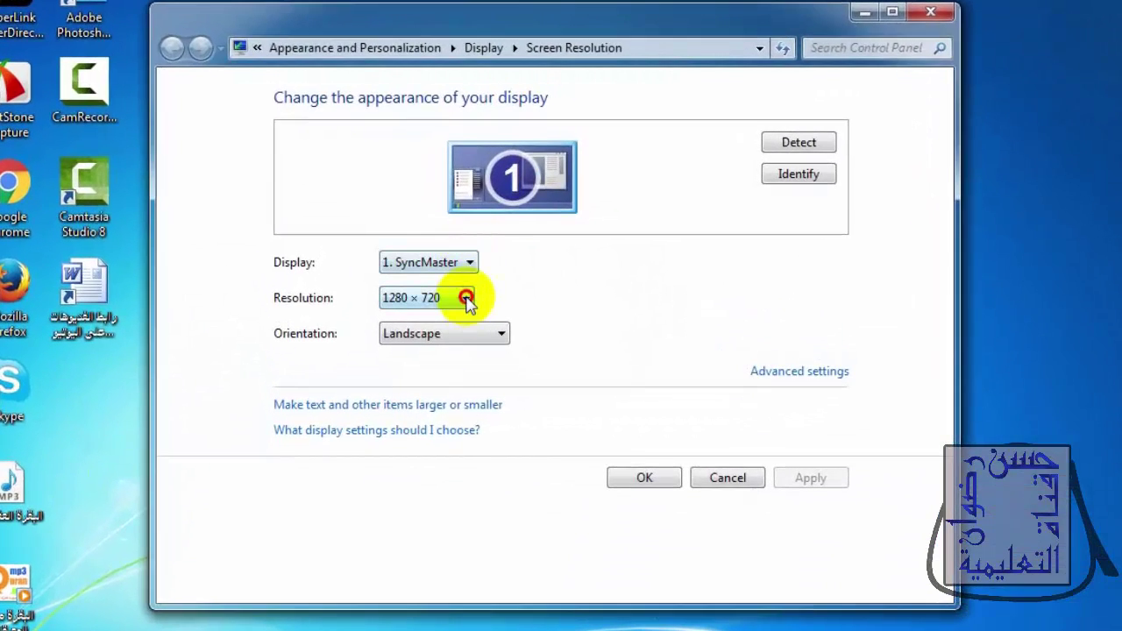
{"action": "left_click", "coordinate": [465, 299]}
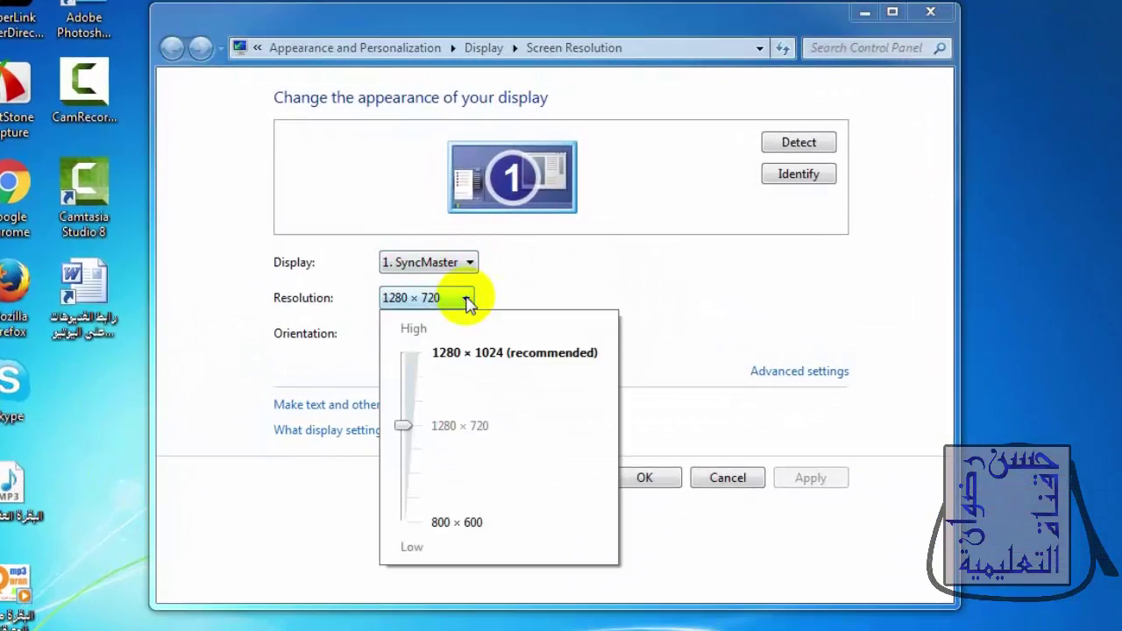
{"action": "left_click_drag", "start_coordinate": [410, 427], "coordinate": [408, 354]}
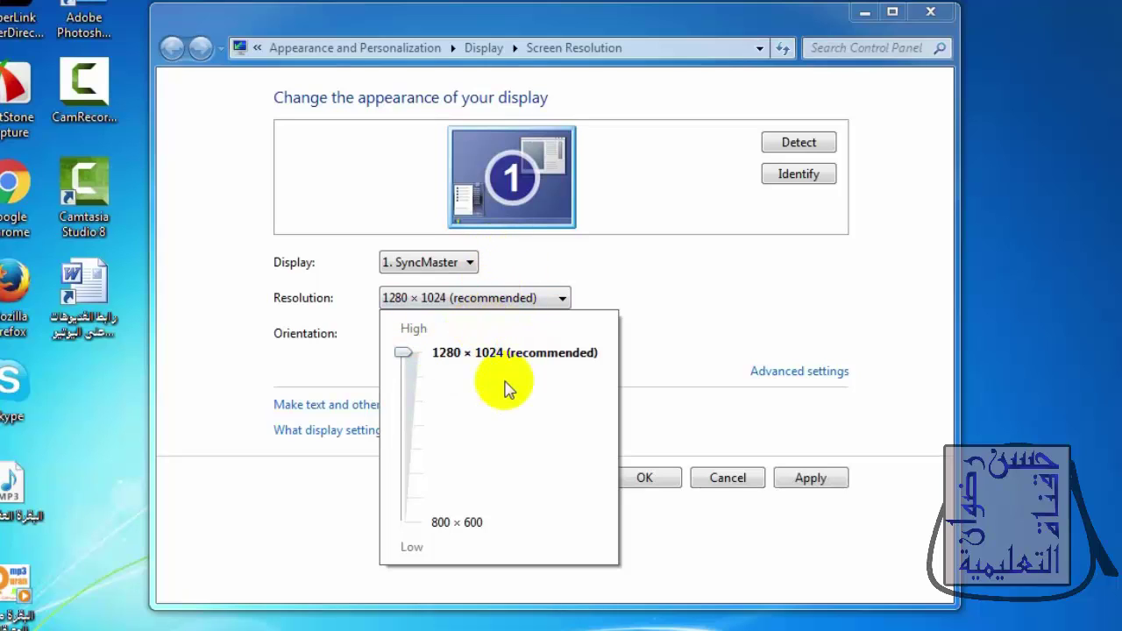
{"action": "left_click", "coordinate": [657, 482]}
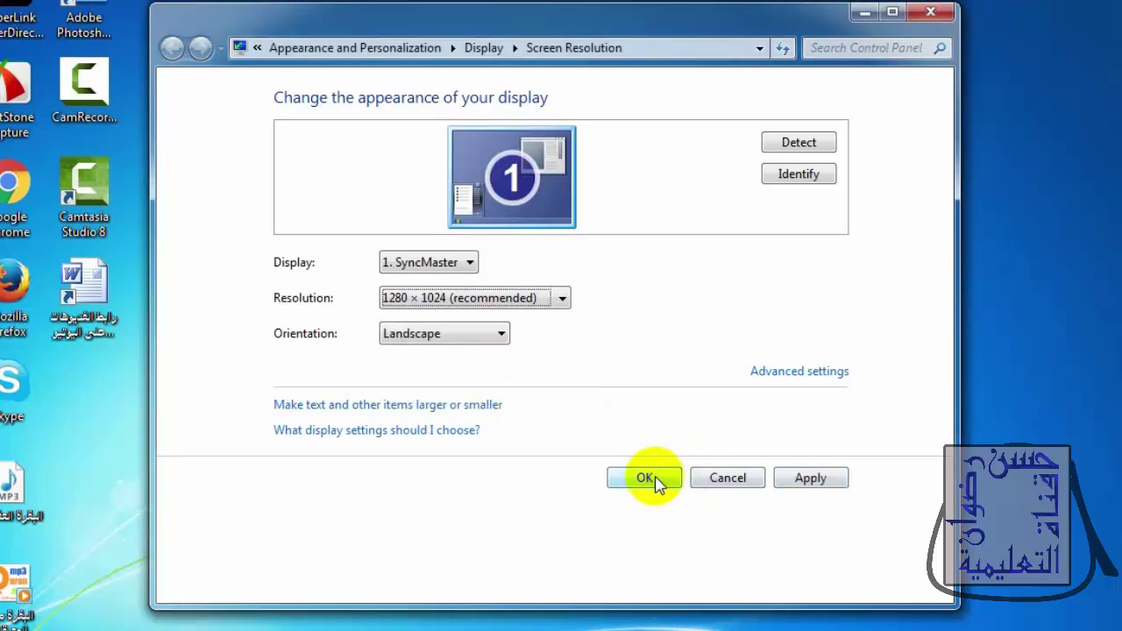
{"action": "left_click", "coordinate": [656, 483]}
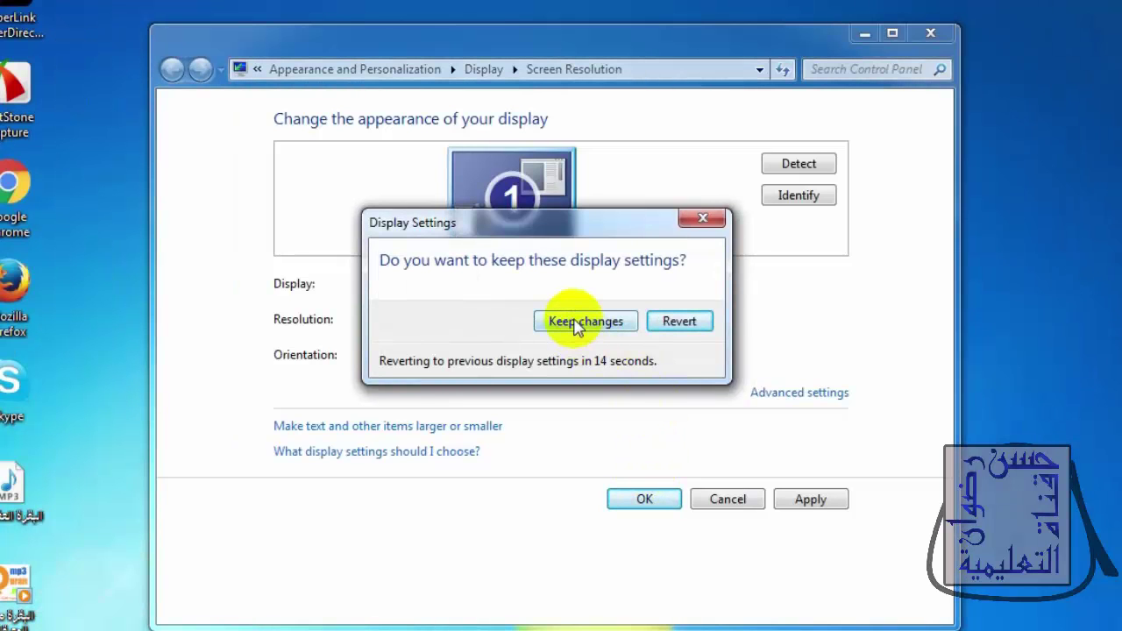
{"action": "left_click", "coordinate": [577, 323]}
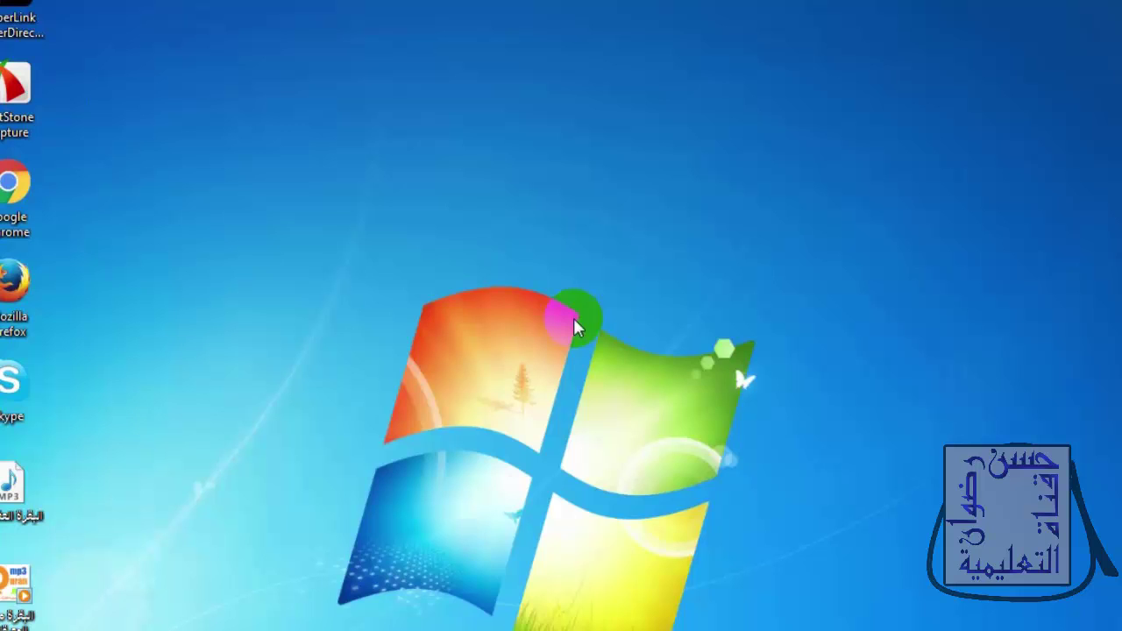
Step: Refresh the desktop several times
{"action": "right_click", "coordinate": [498, 281]}
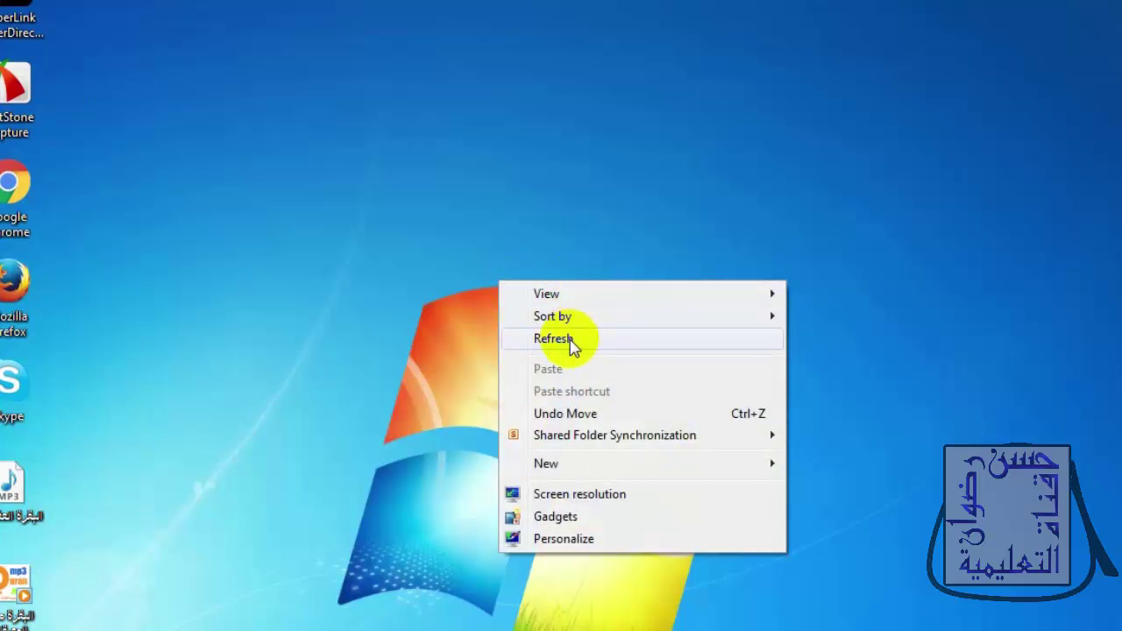
{"action": "left_click", "coordinate": [554, 337]}
{"action": "right_click", "coordinate": [537, 309]}
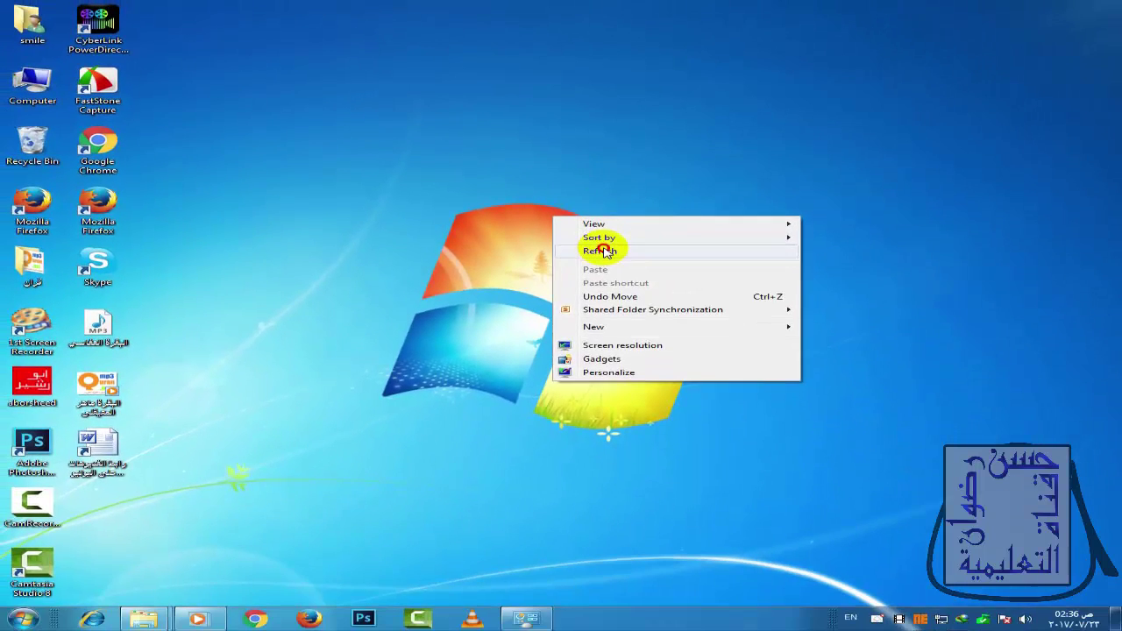
{"action": "left_click", "coordinate": [593, 364]}
{"action": "right_click", "coordinate": [570, 207]}
{"action": "left_click", "coordinate": [605, 235]}
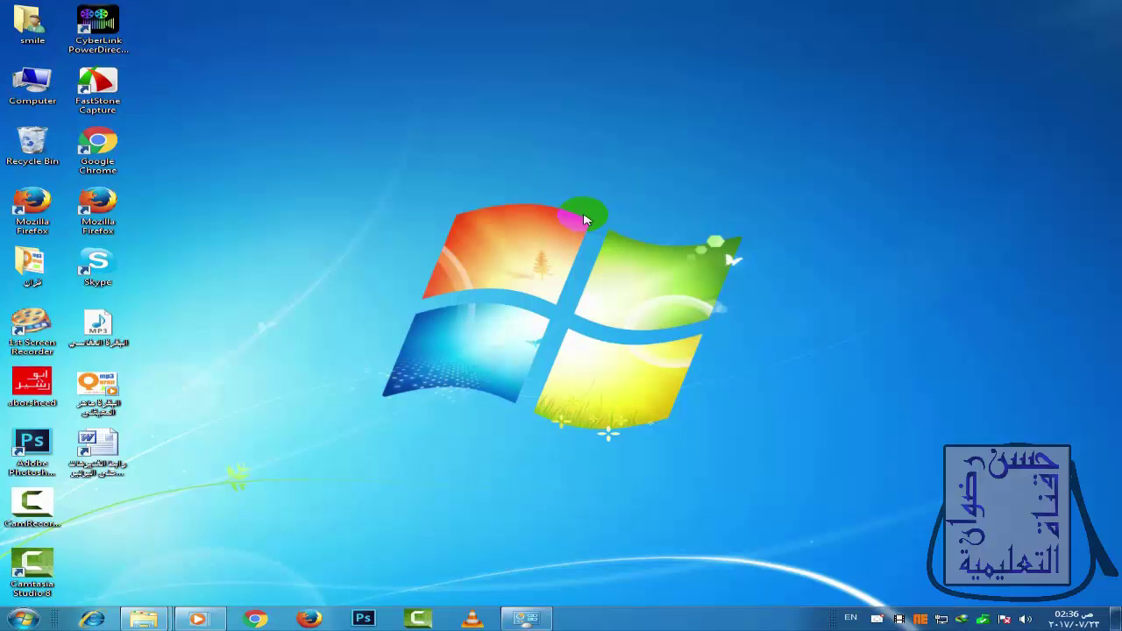